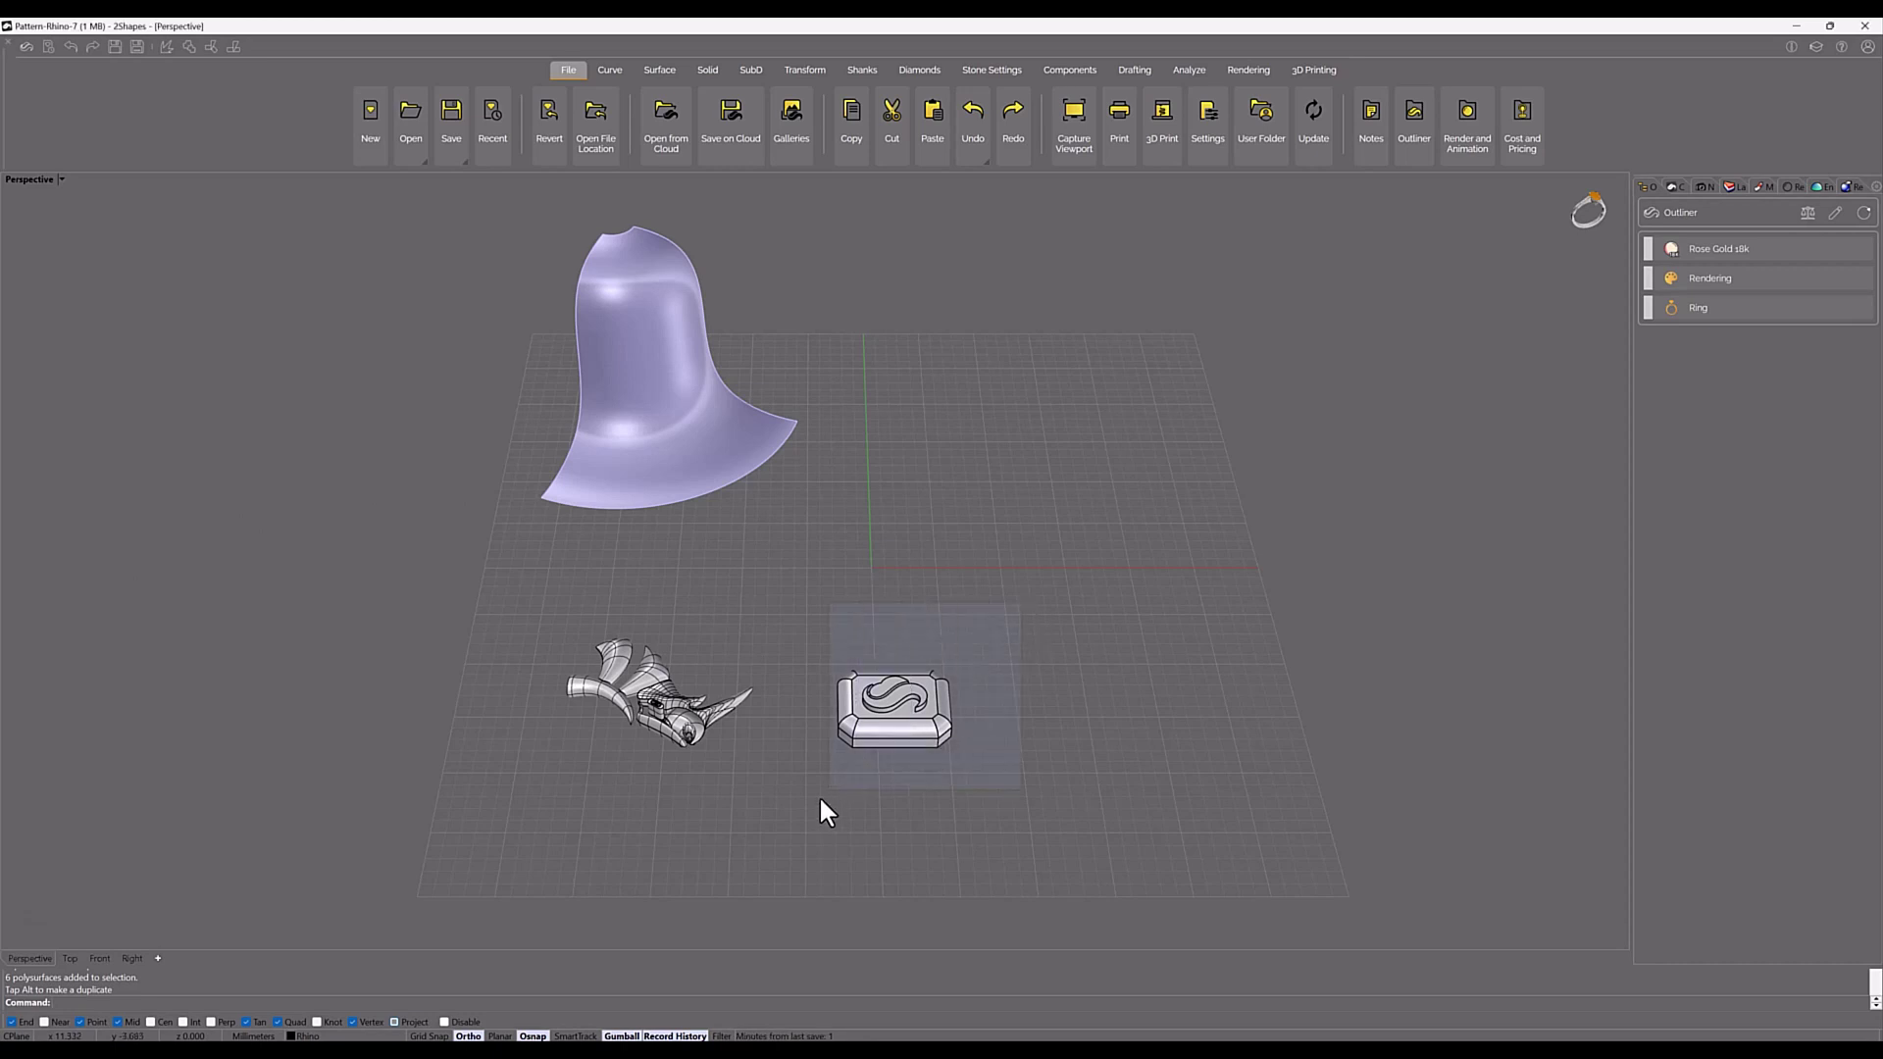
# - Select the S-motif tile and open the 2Shapes Pattern tool from Components
pyautogui.moveTo(820, 797); pyautogui.dragTo(824, 793)
pyautogui.click(1068, 73)
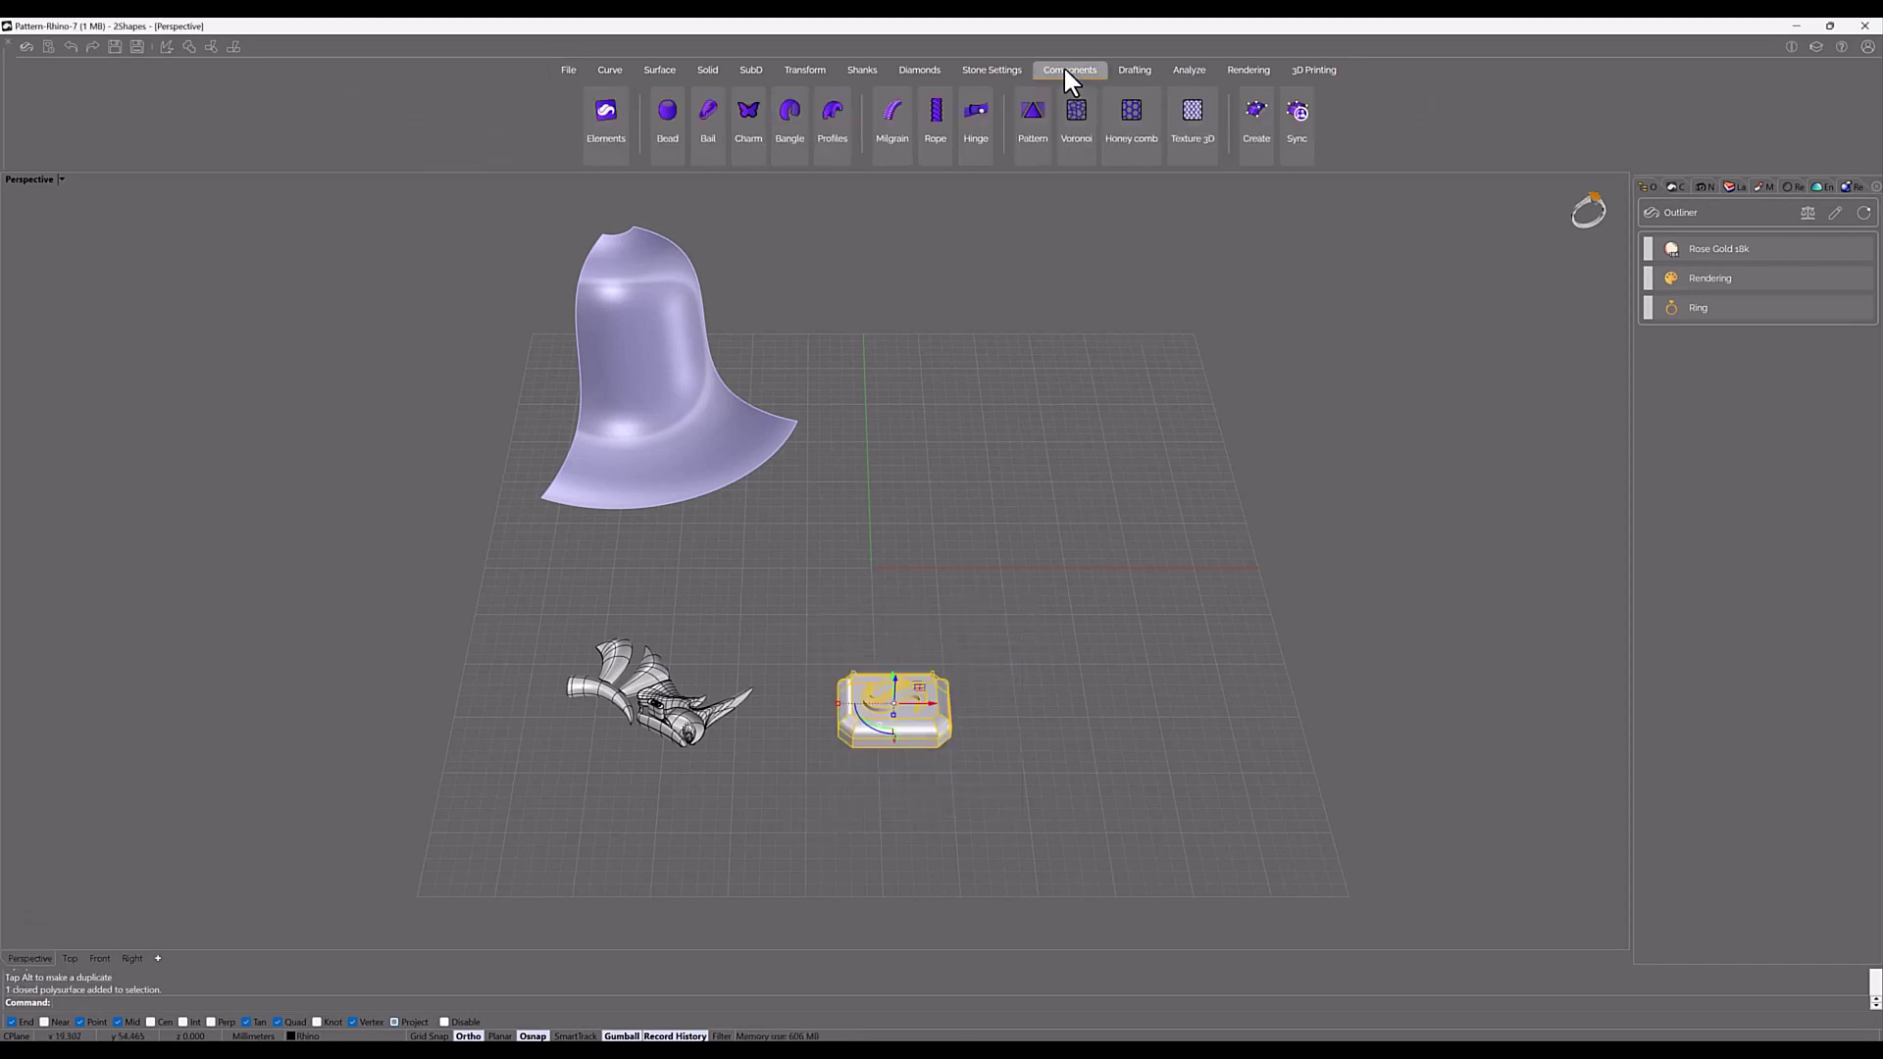
pyautogui.click(1033, 151)
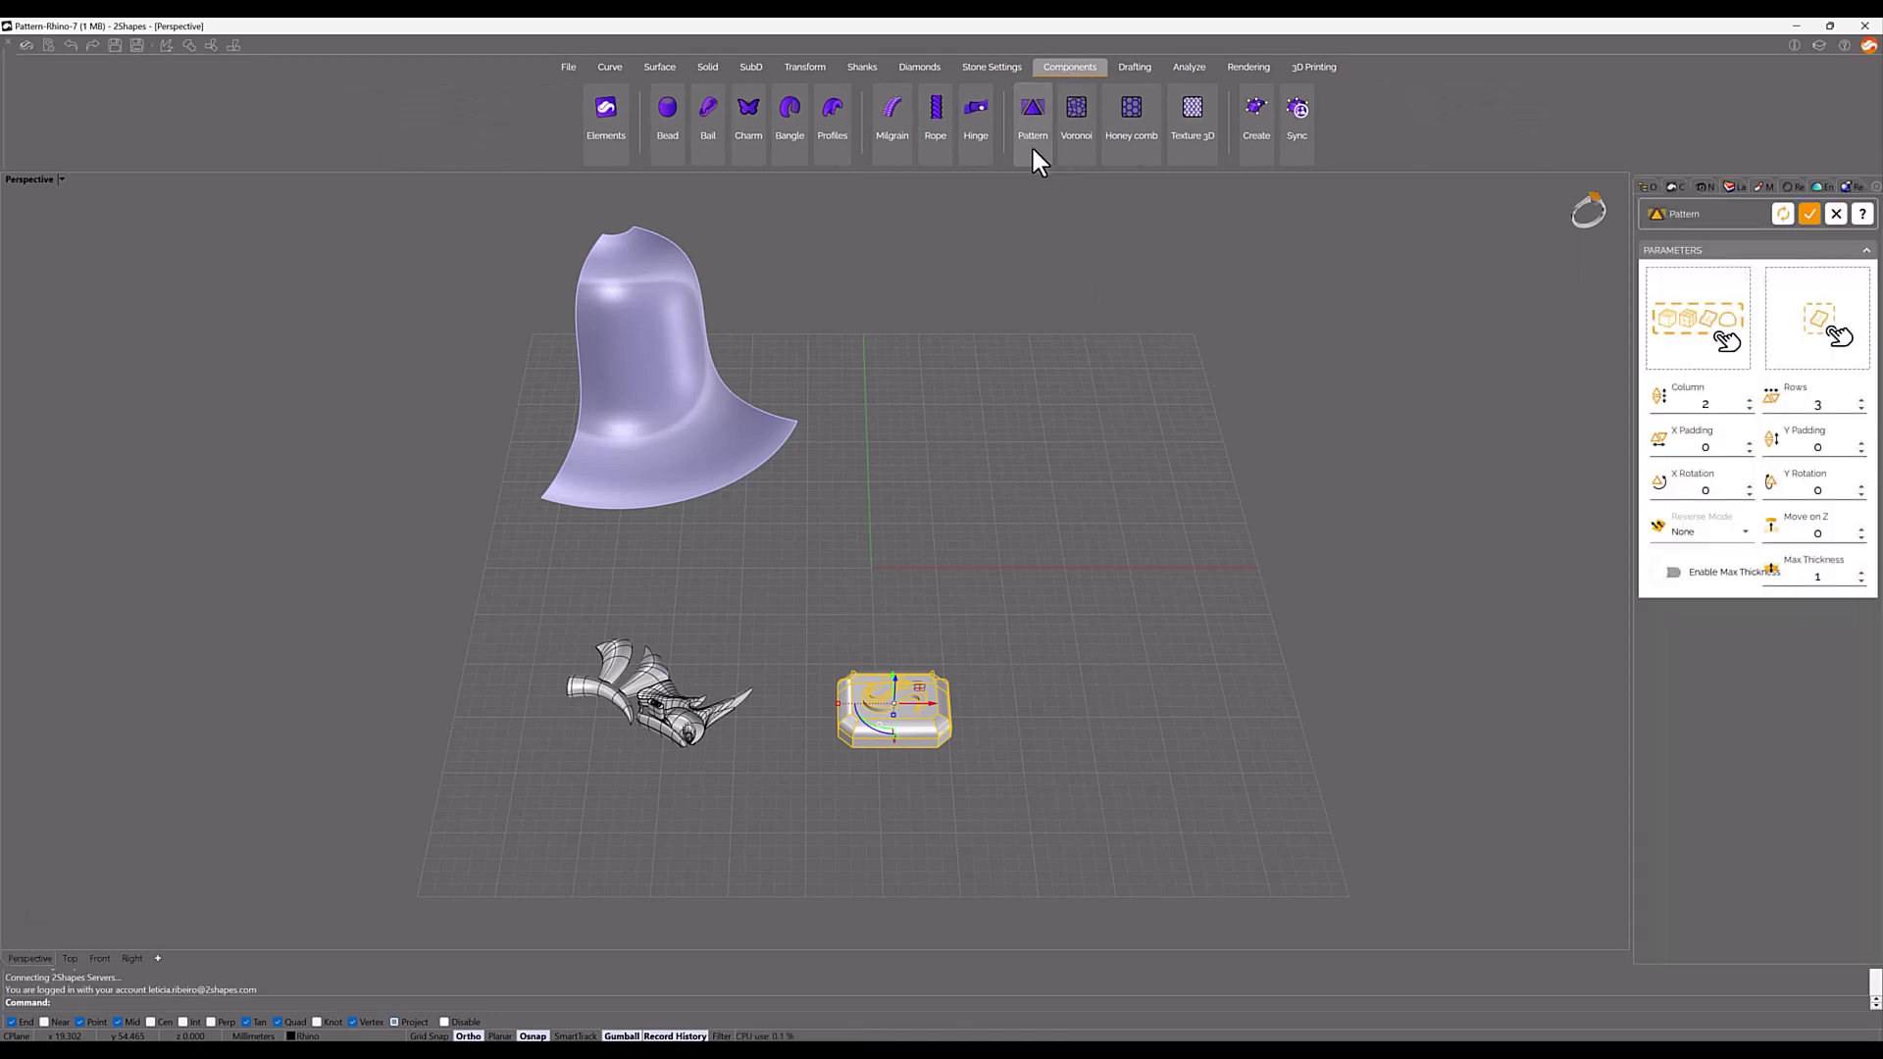
# - Pattern the S-motif tile in 3 columns and 6 rows, with X padding widened to 0.8
pyautogui.click(1661, 293)
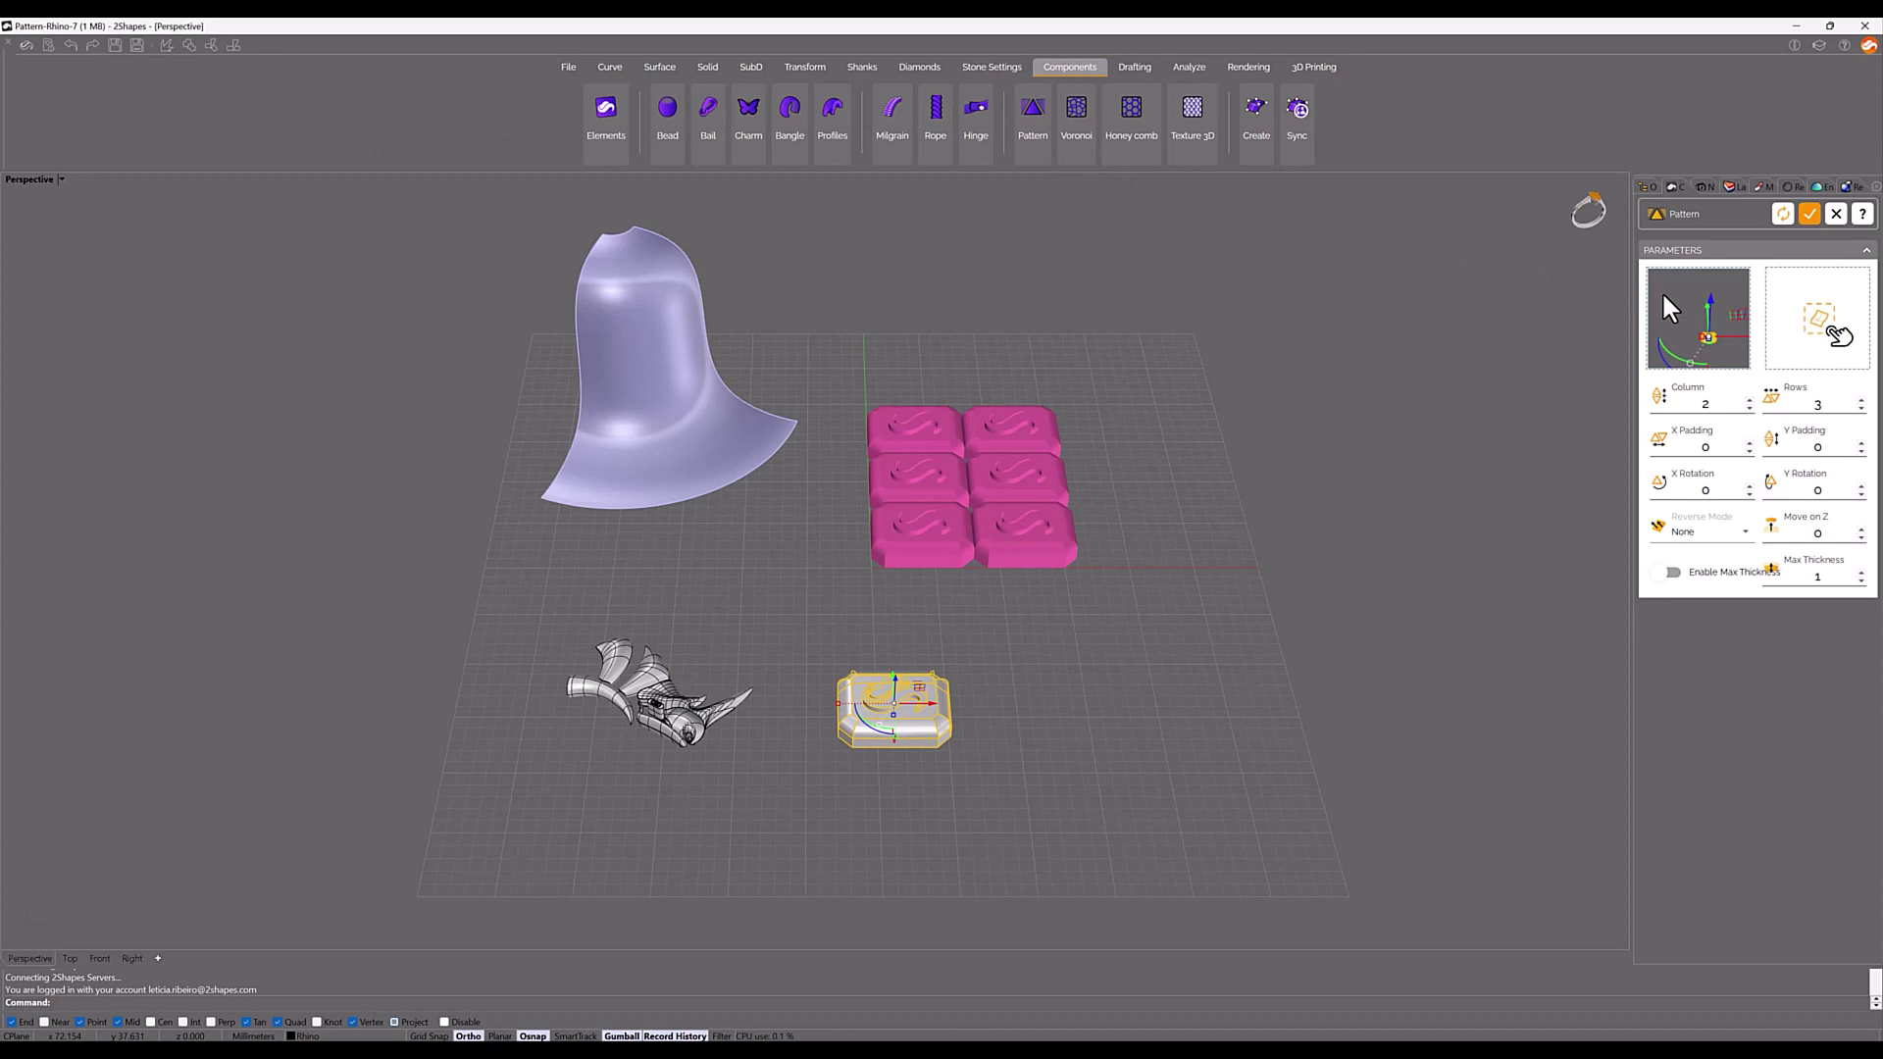
pyautogui.moveTo(1154, 453); pyautogui.dragTo(1175, 492, button='right')
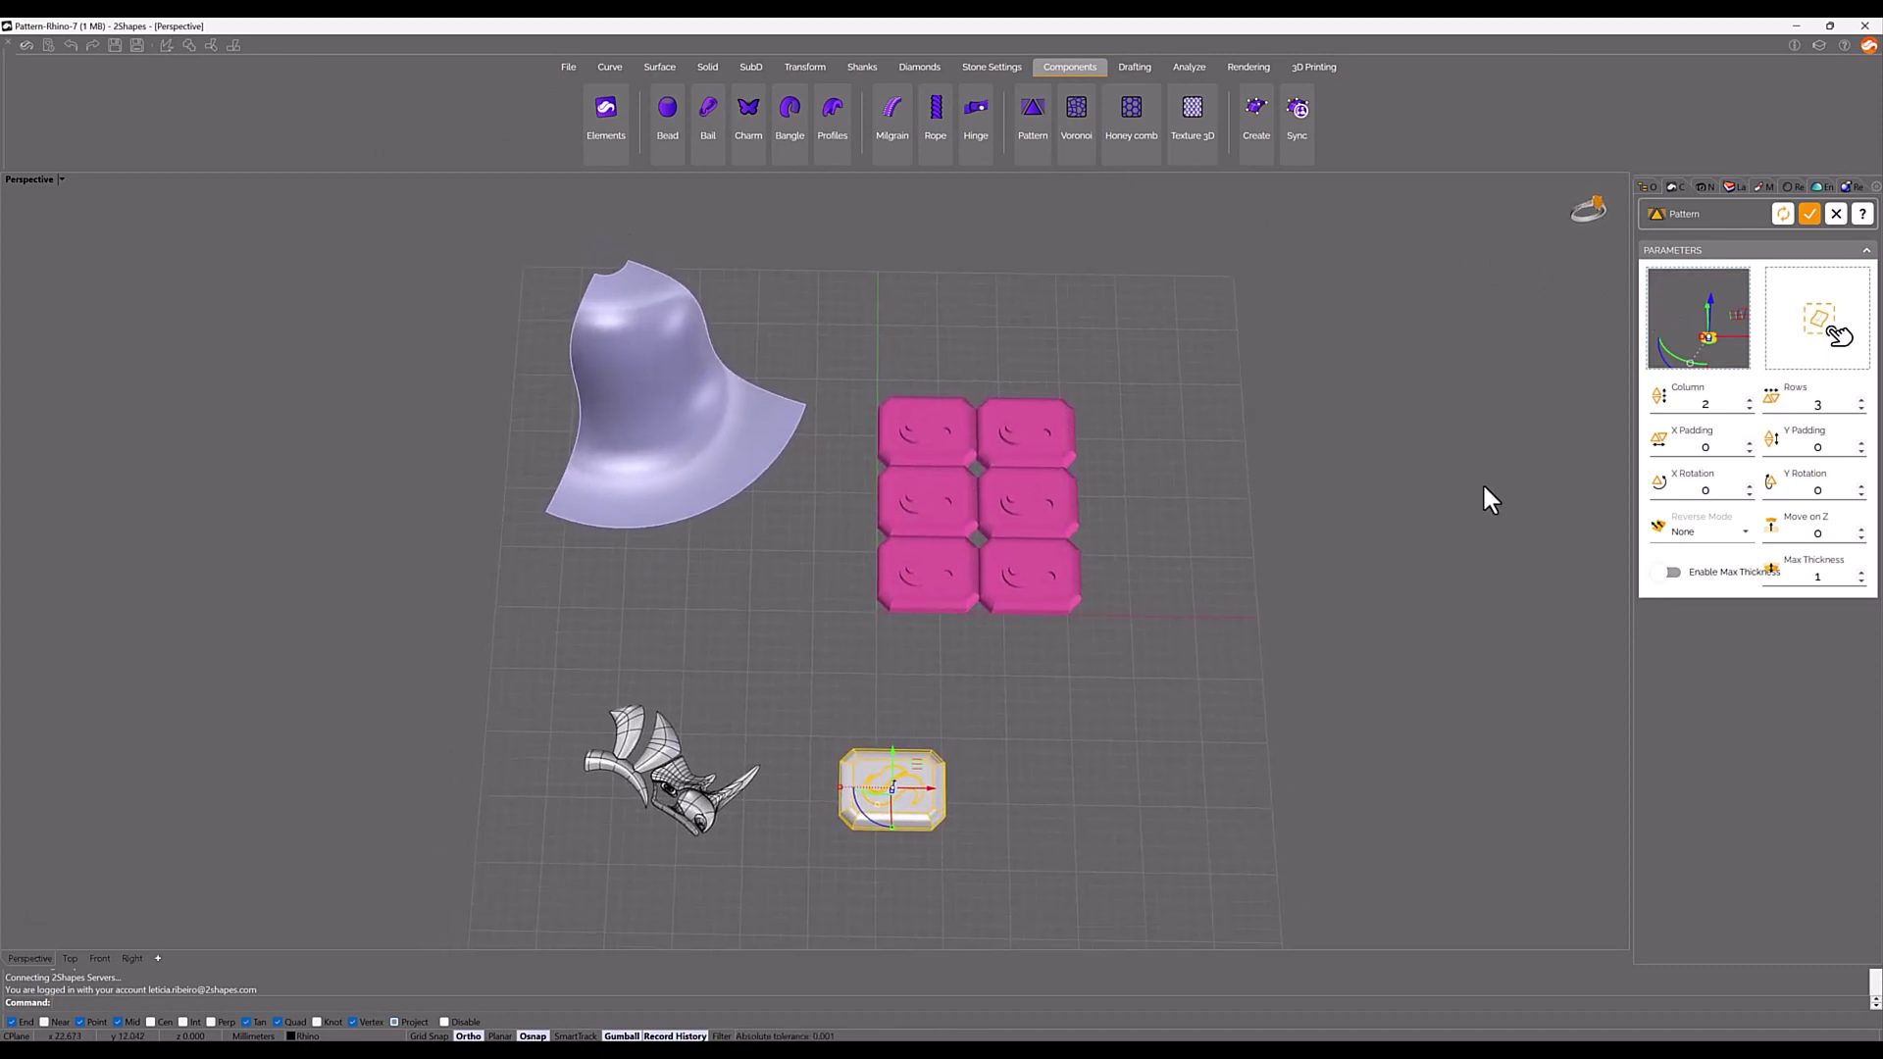
pyautogui.click(1749, 399)
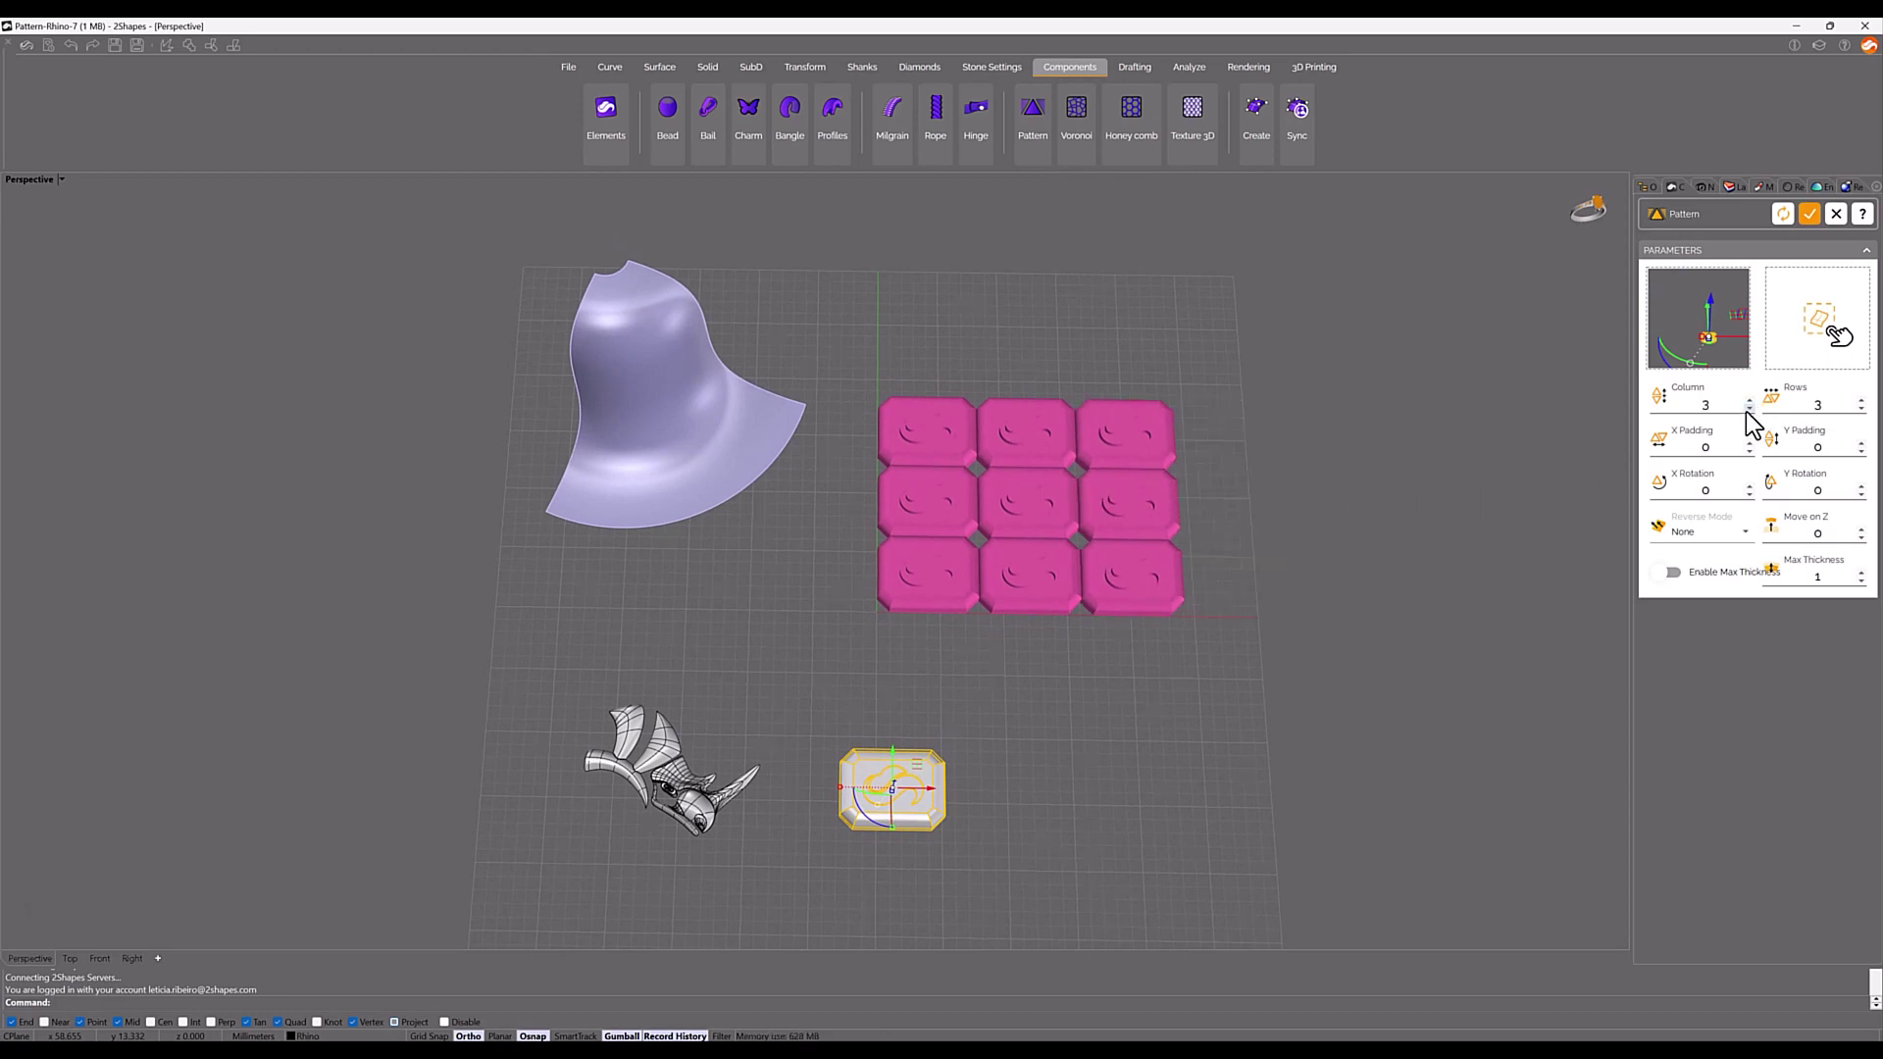
pyautogui.click(1861, 399)
pyautogui.click(1860, 398)
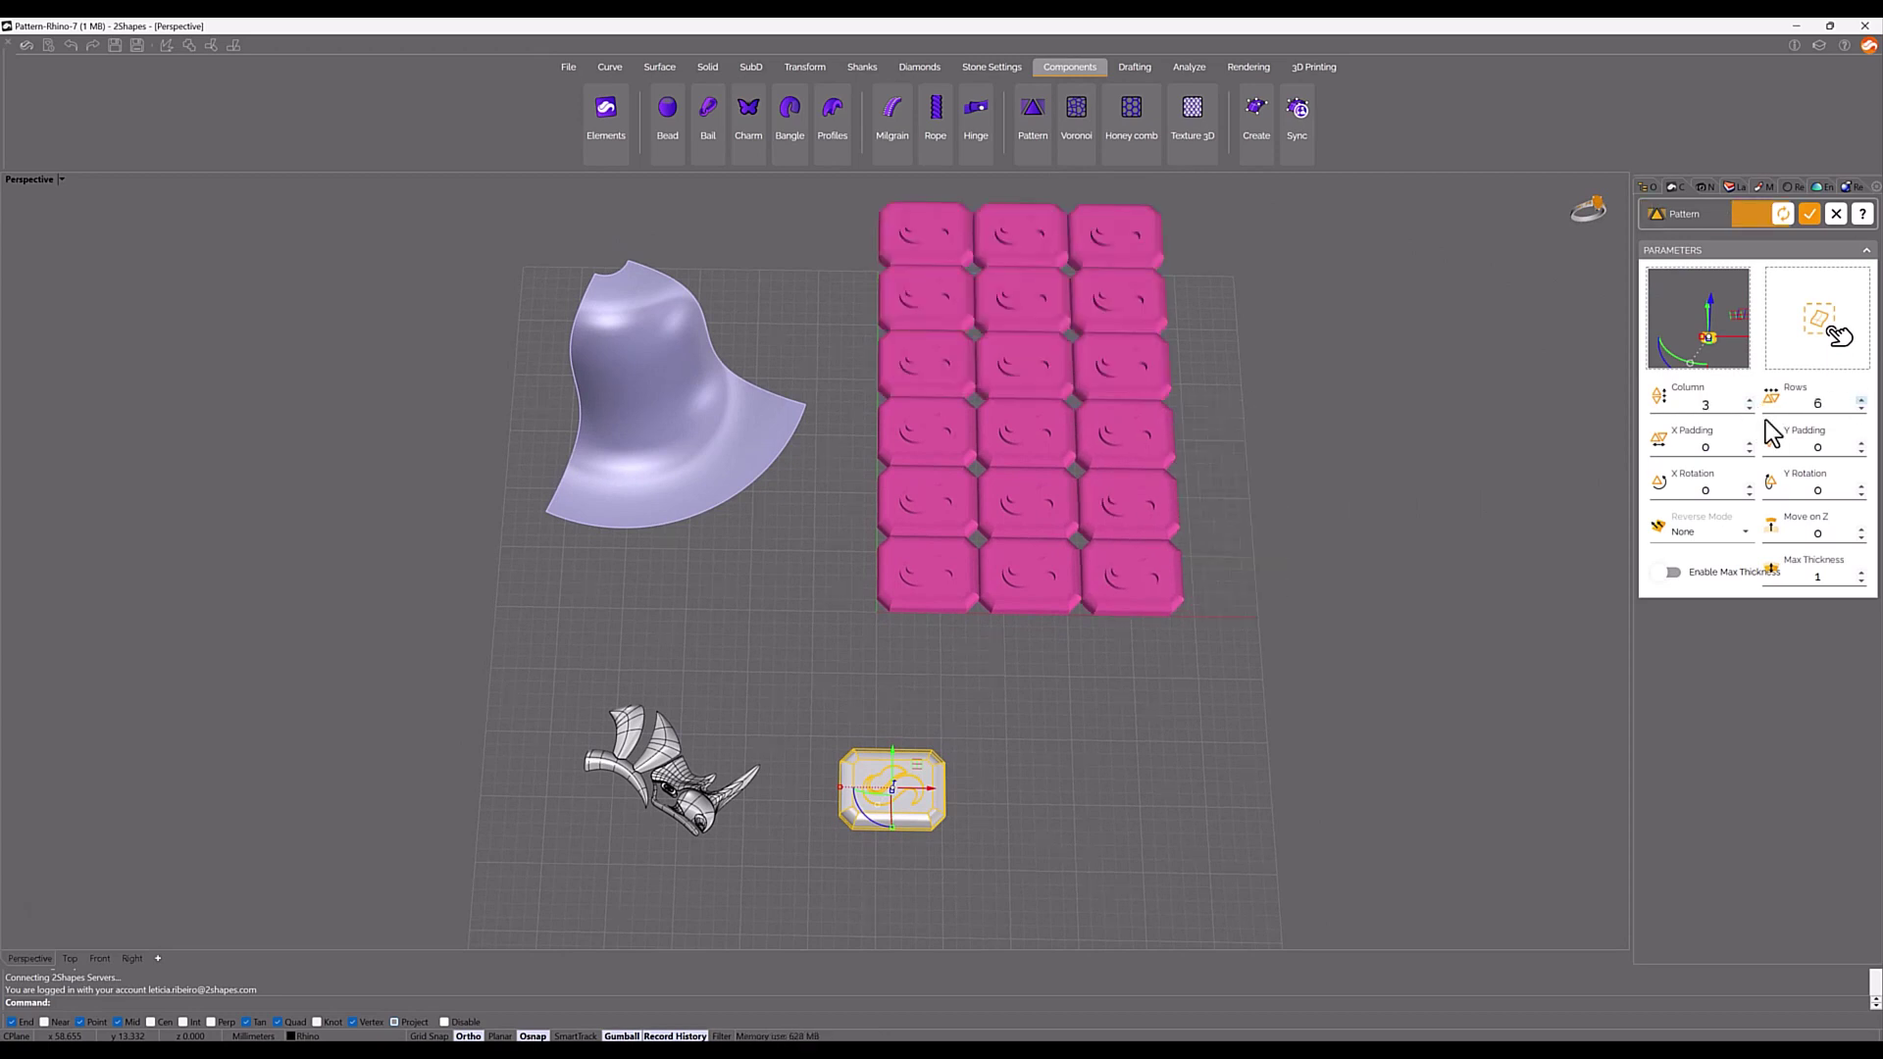
pyautogui.keyDown('shift'); pyautogui.moveTo(1047, 465); pyautogui.dragTo(1057, 511, button='right'); pyautogui.keyUp('shift')
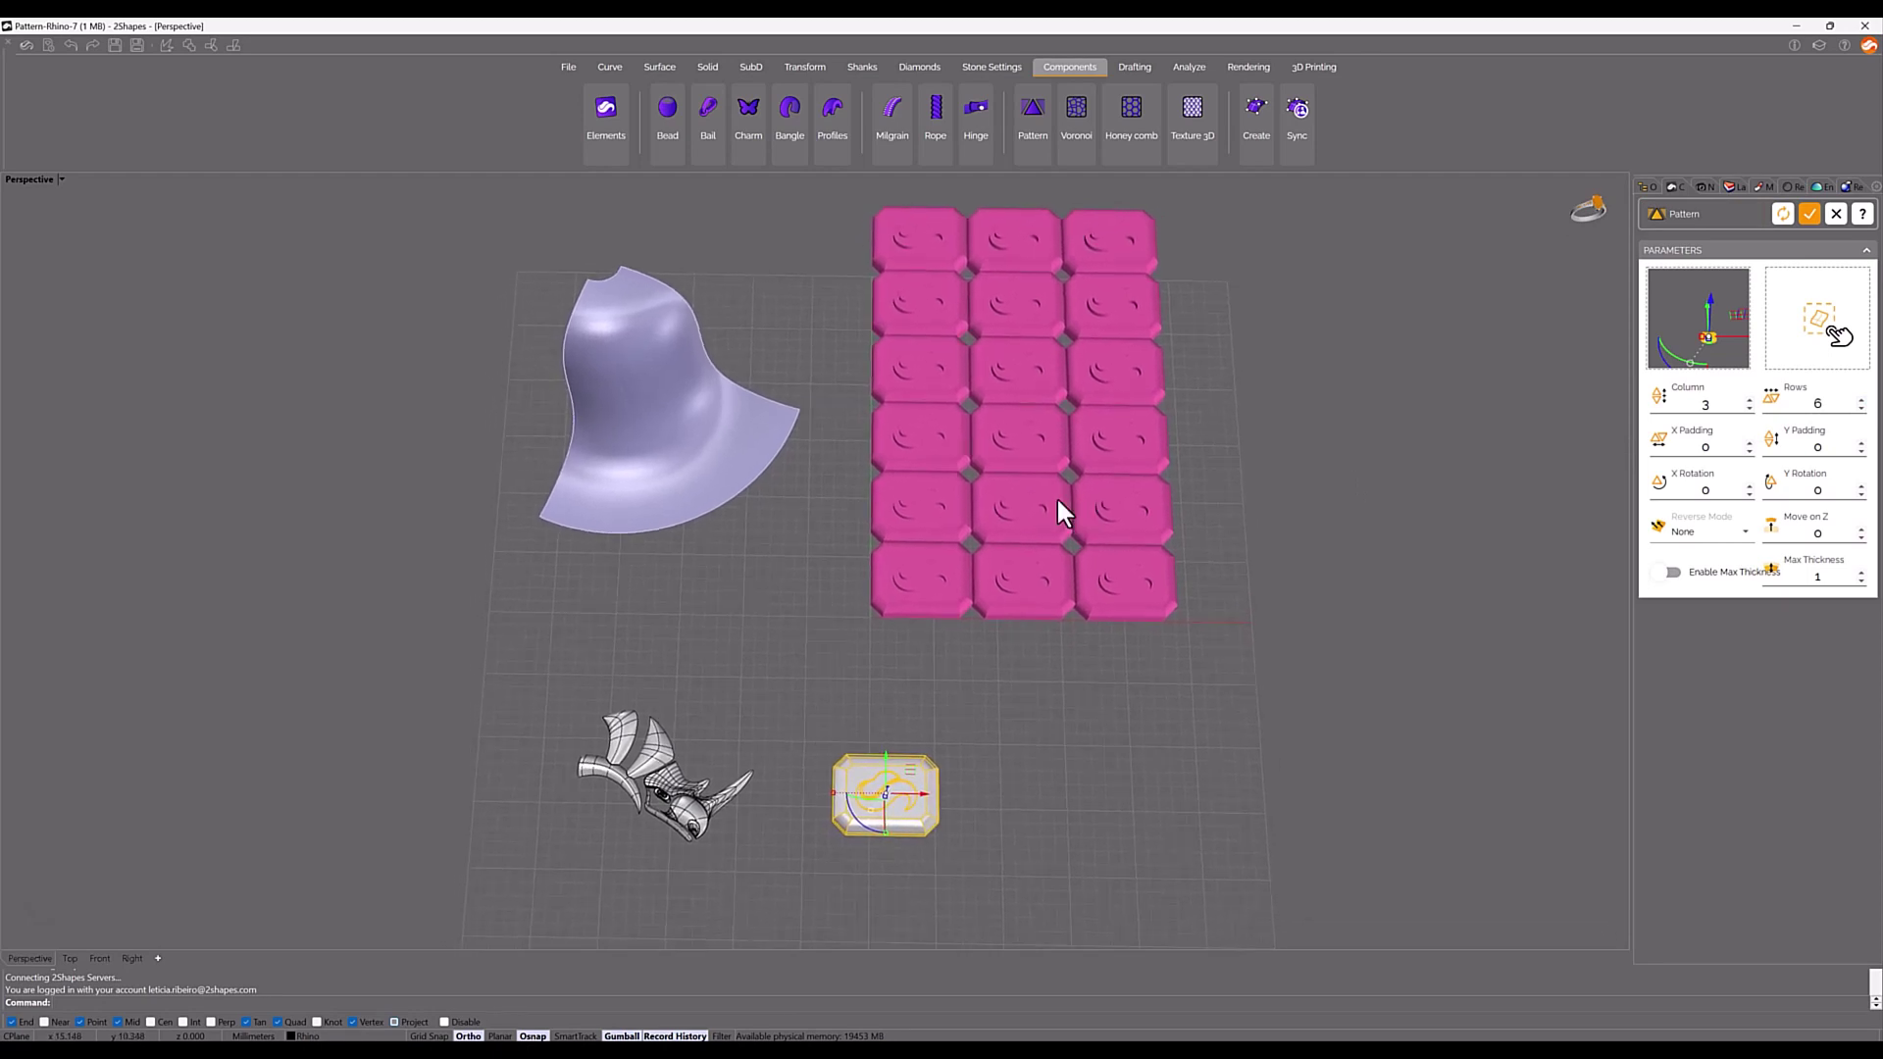
pyautogui.click(1749, 441)
pyautogui.click(1749, 442)
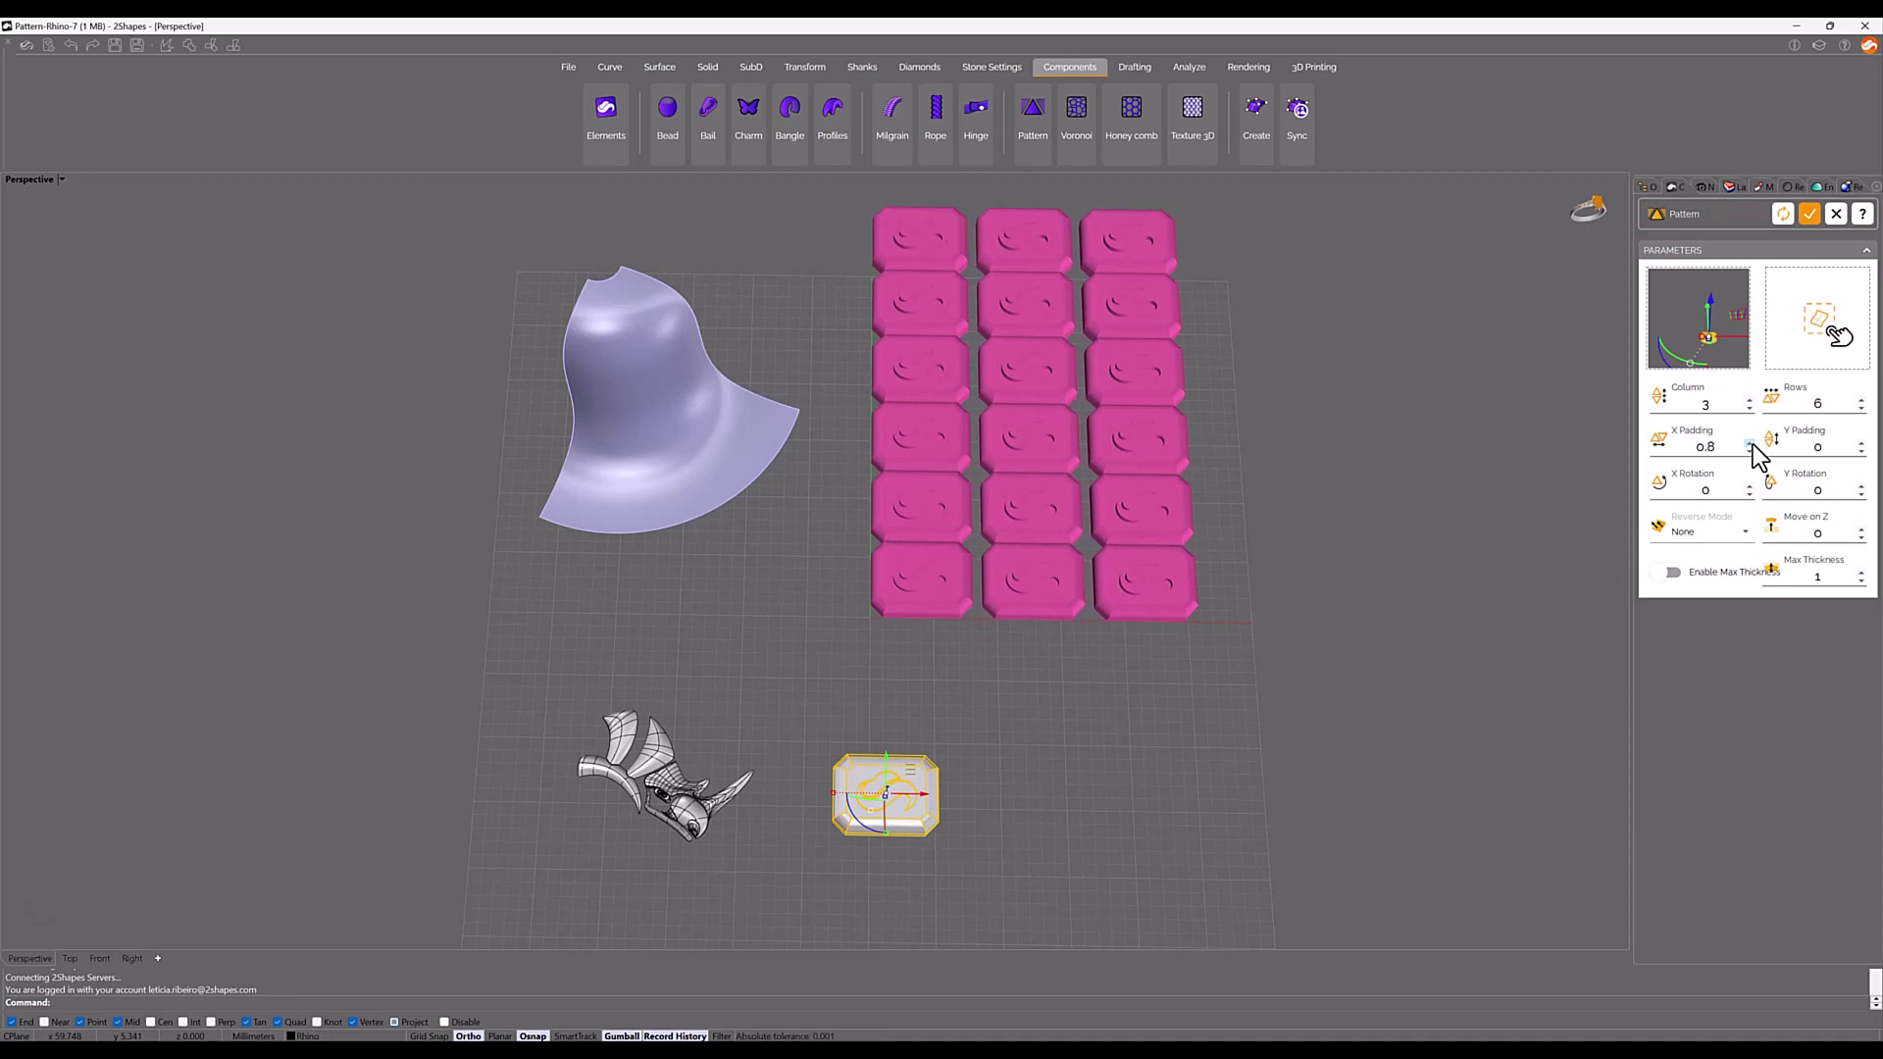
pyautogui.doubleClick(1701, 447)
pyautogui.write('-2')
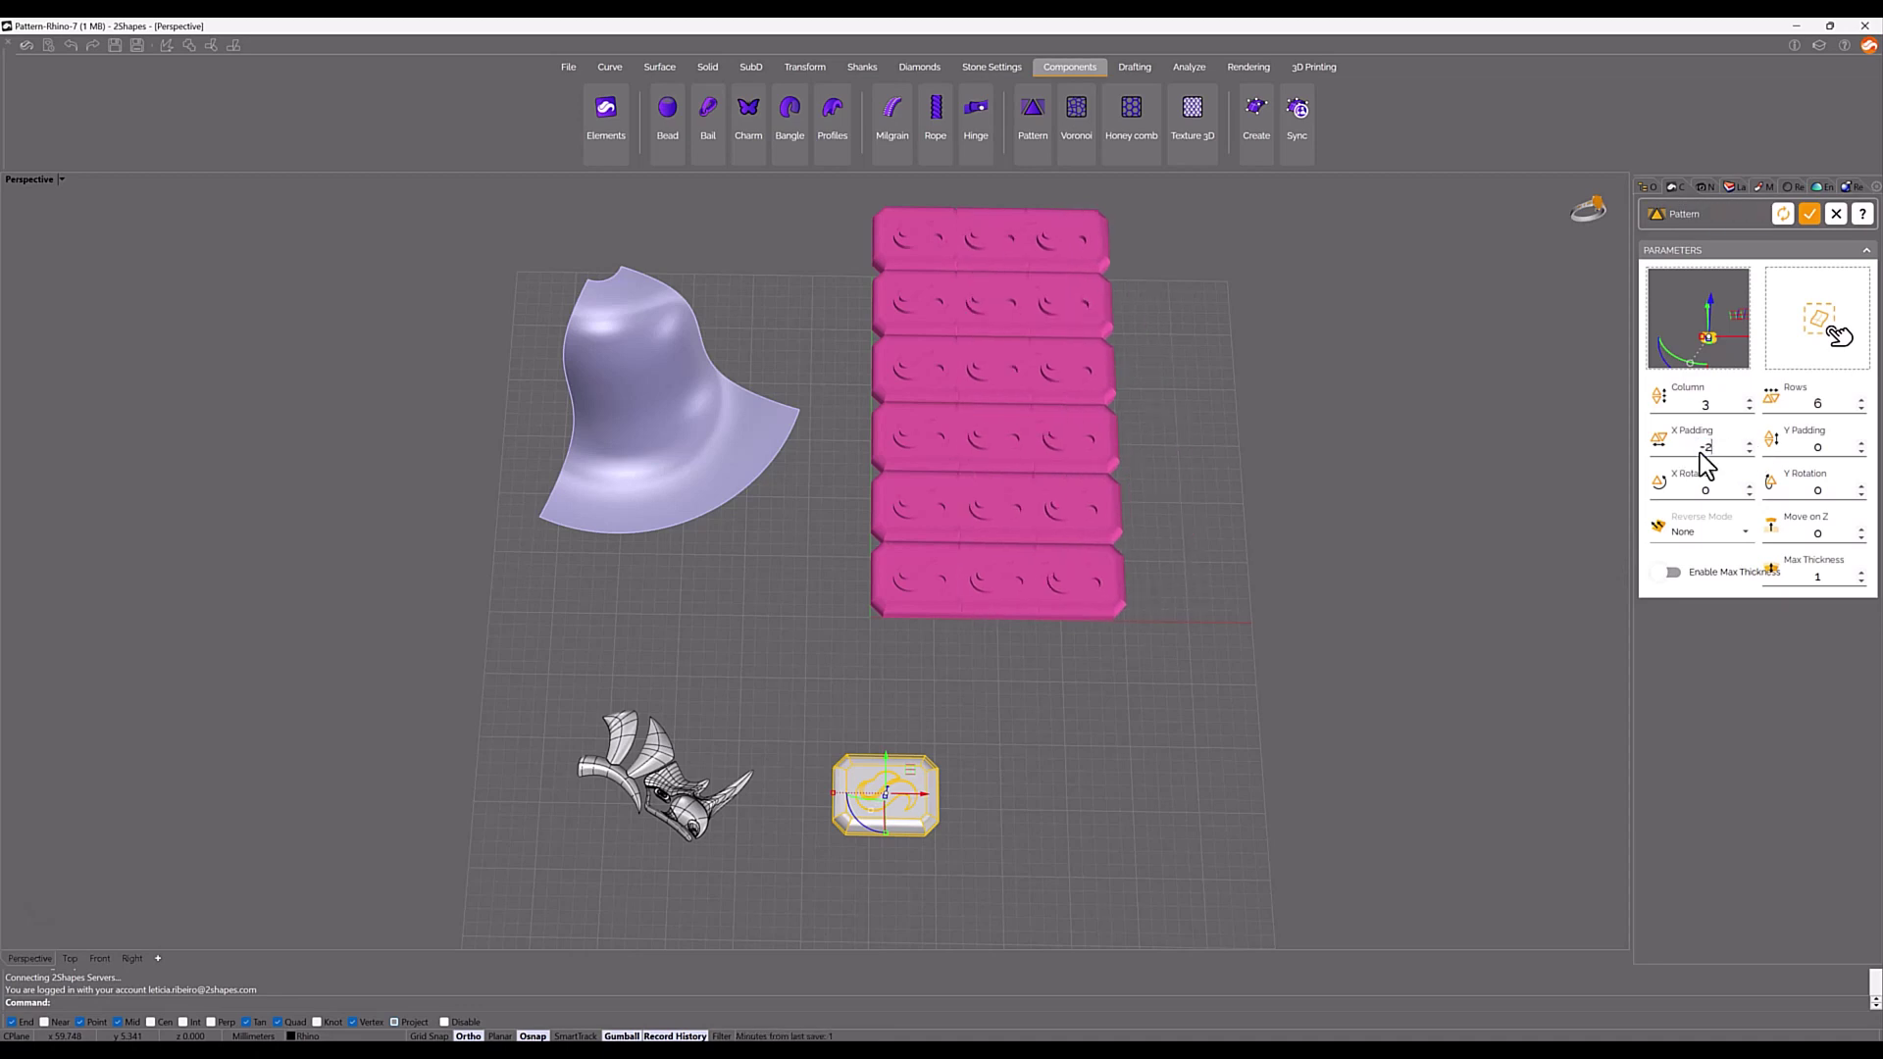
pyautogui.click(1750, 441)
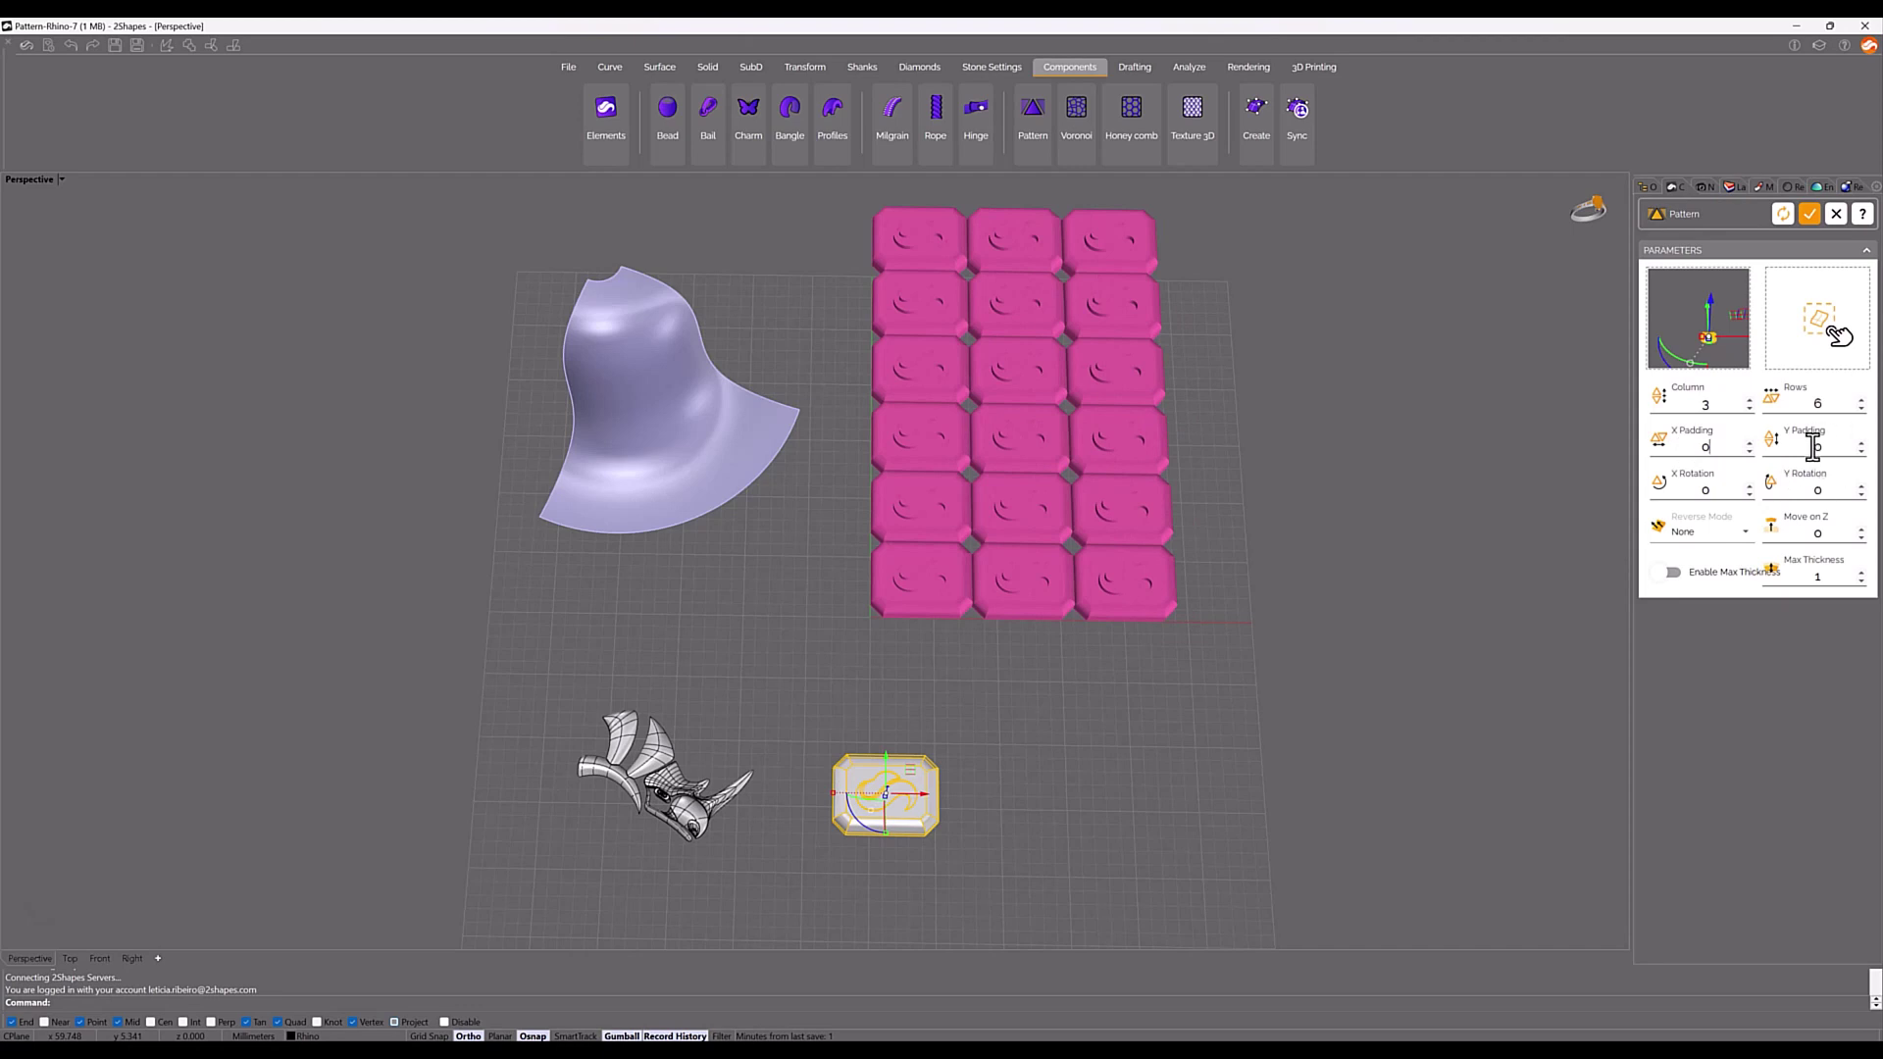
pyautogui.click(1862, 443)
pyautogui.click(1861, 450)
pyautogui.click(1749, 486)
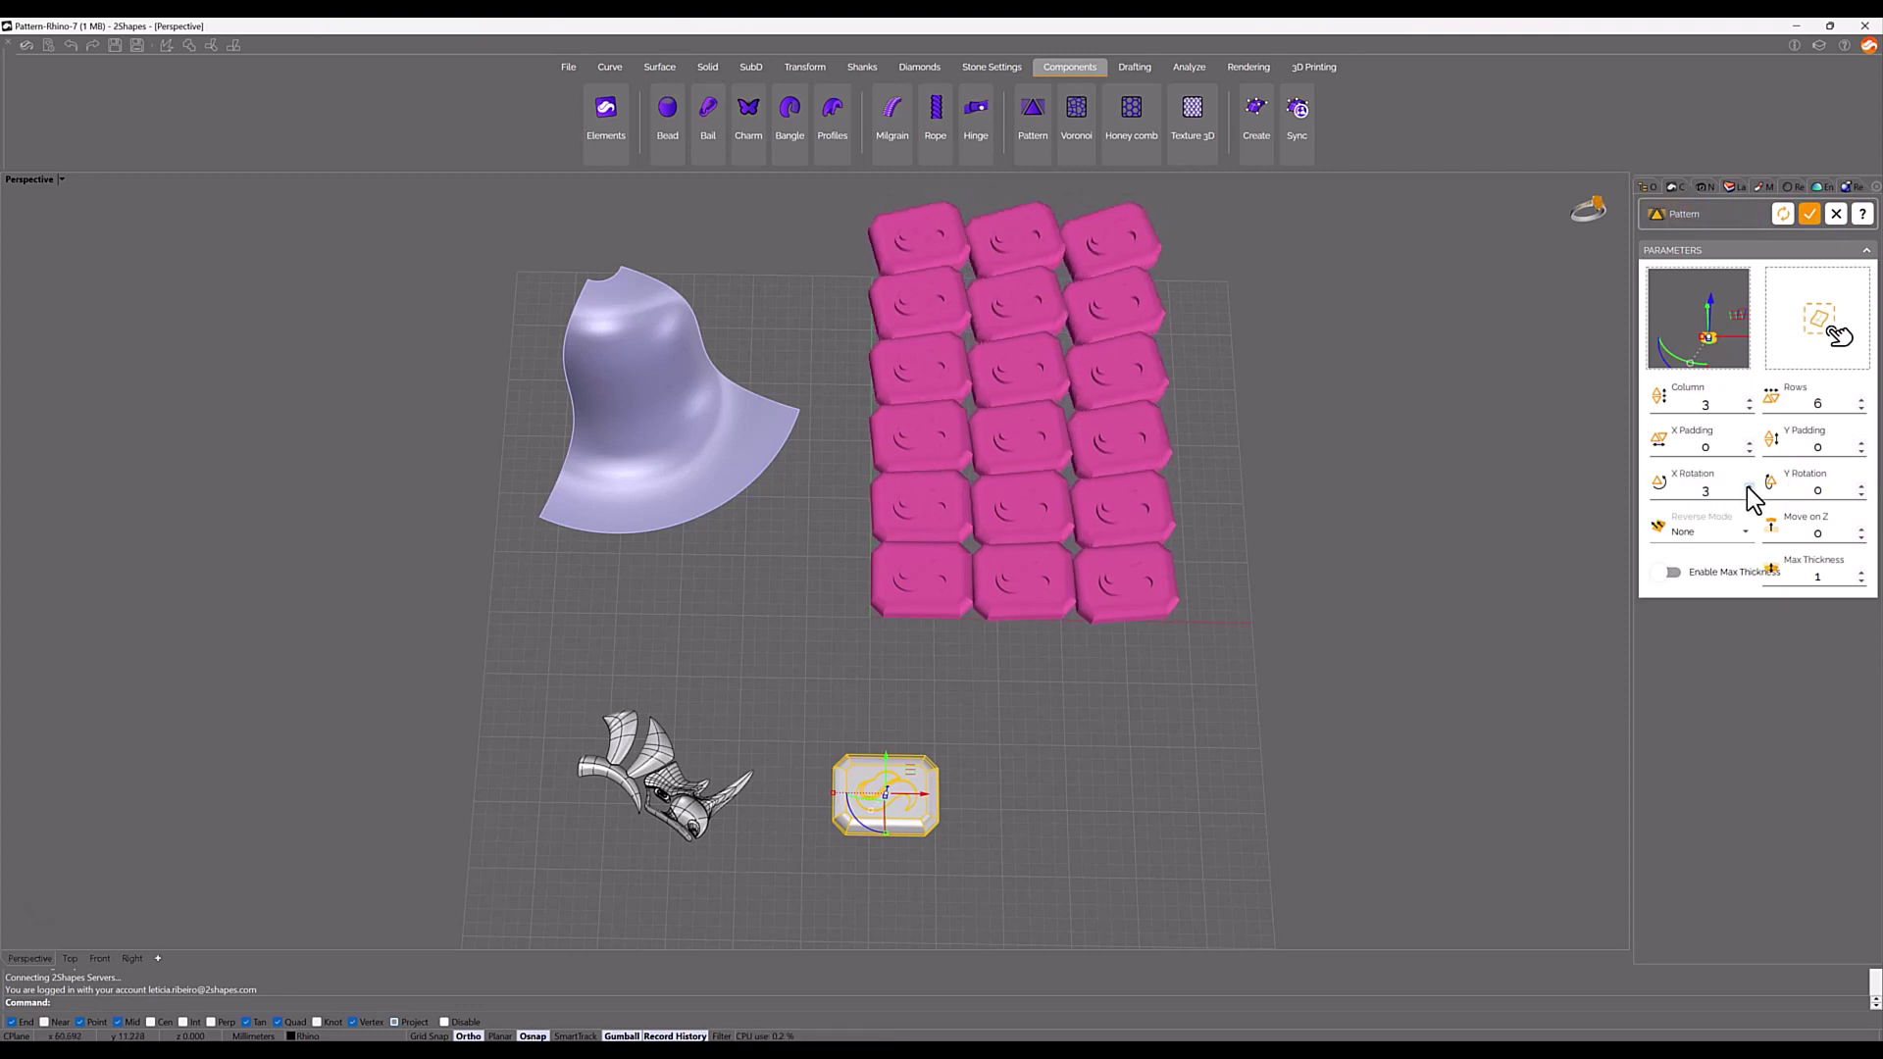
pyautogui.click(1748, 486)
pyautogui.doubleClick(1730, 491)
pyautogui.write('0')
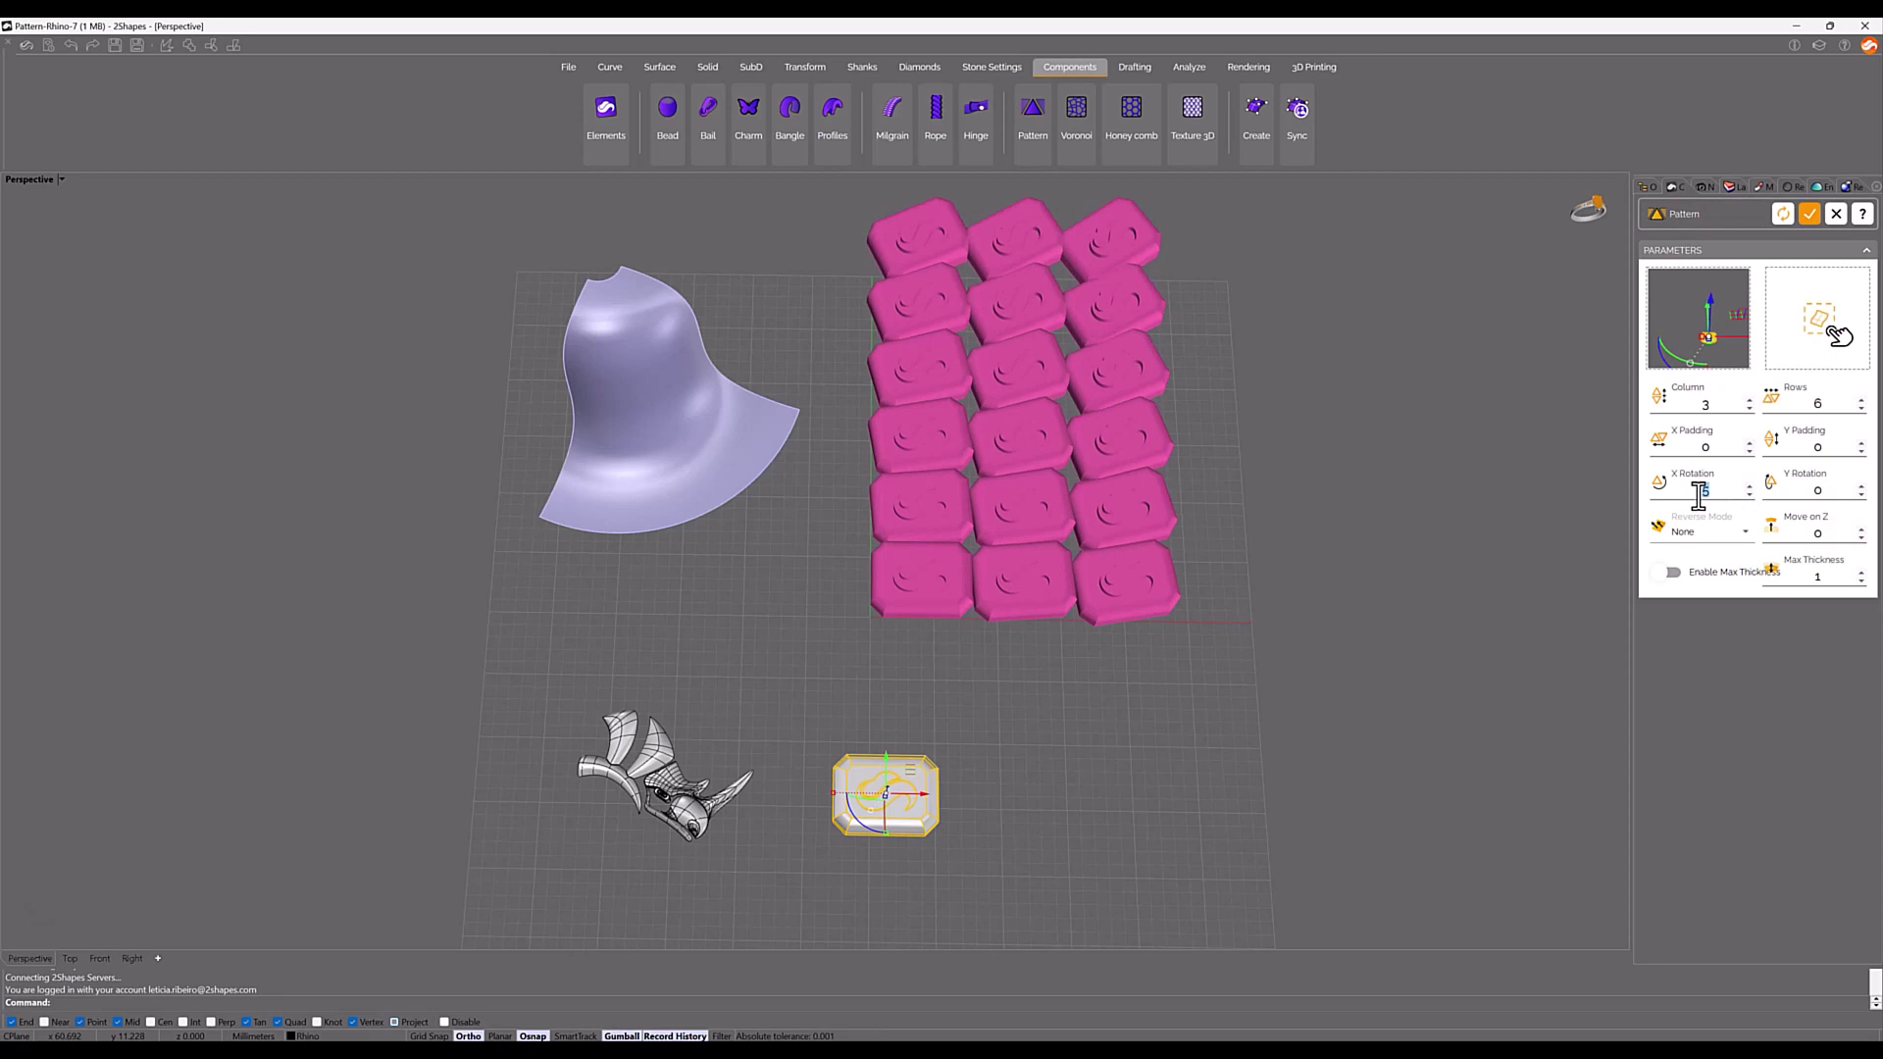
pyautogui.press('Return')
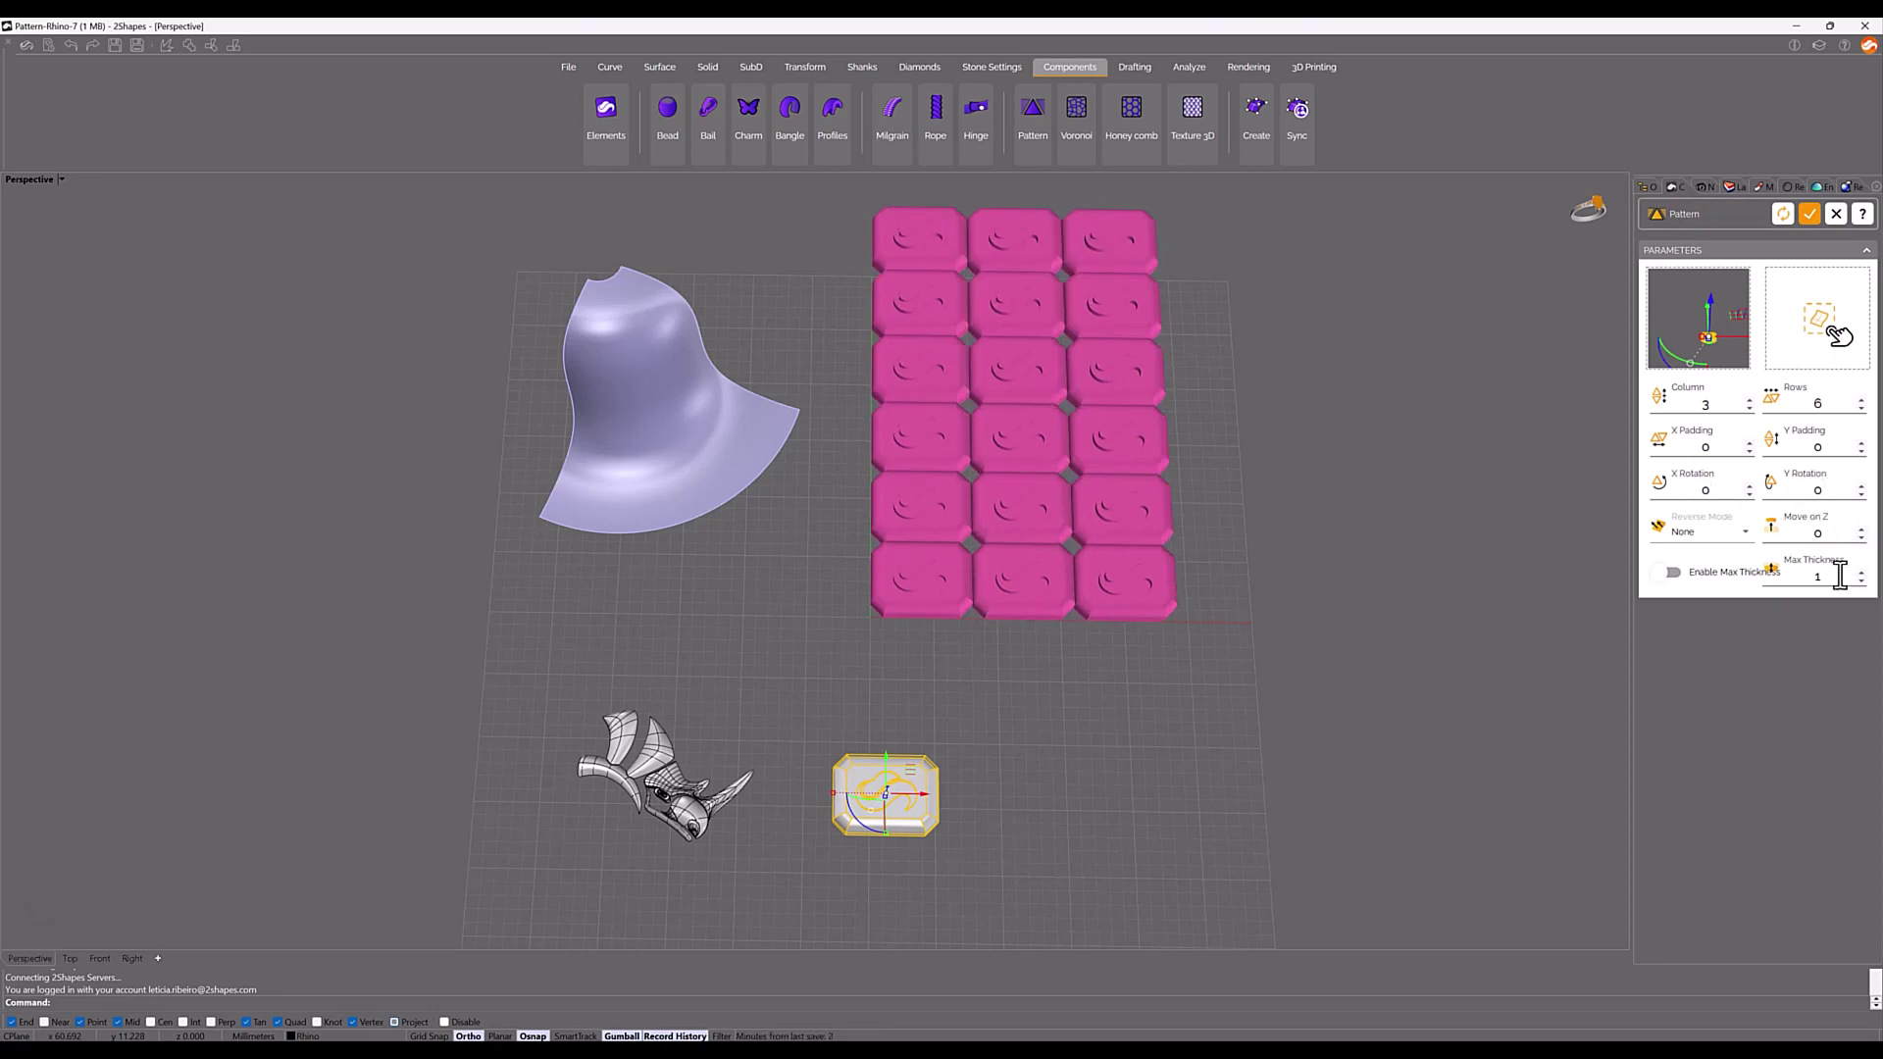
# - Apply the 3×6 S-tile pattern onto the bell surface and inspect the result up close
pyautogui.click(1835, 341)
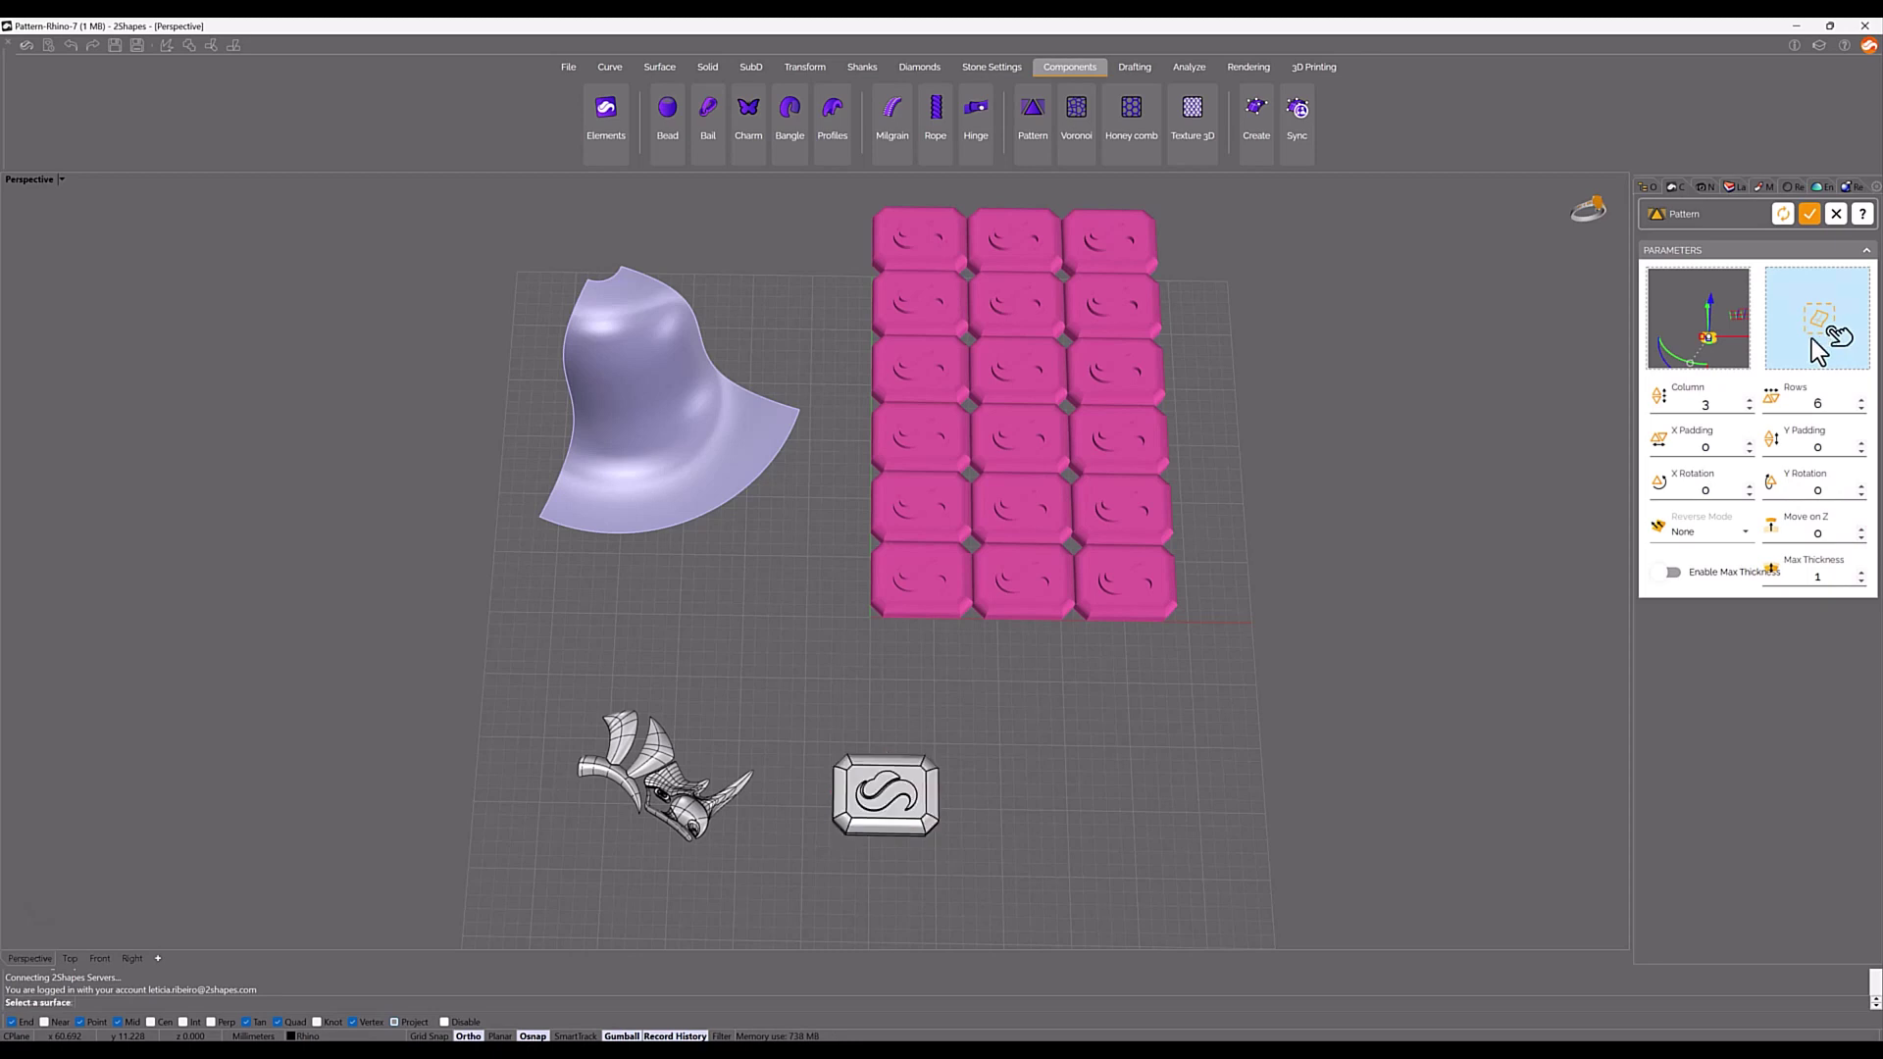
pyautogui.click(682, 369)
pyautogui.moveTo(793, 461)
pyautogui.mouseDown(button='right')
pyautogui.moveTo(776, 460)
pyautogui.moveTo(935, 527)
pyautogui.mouseUp(button='right')
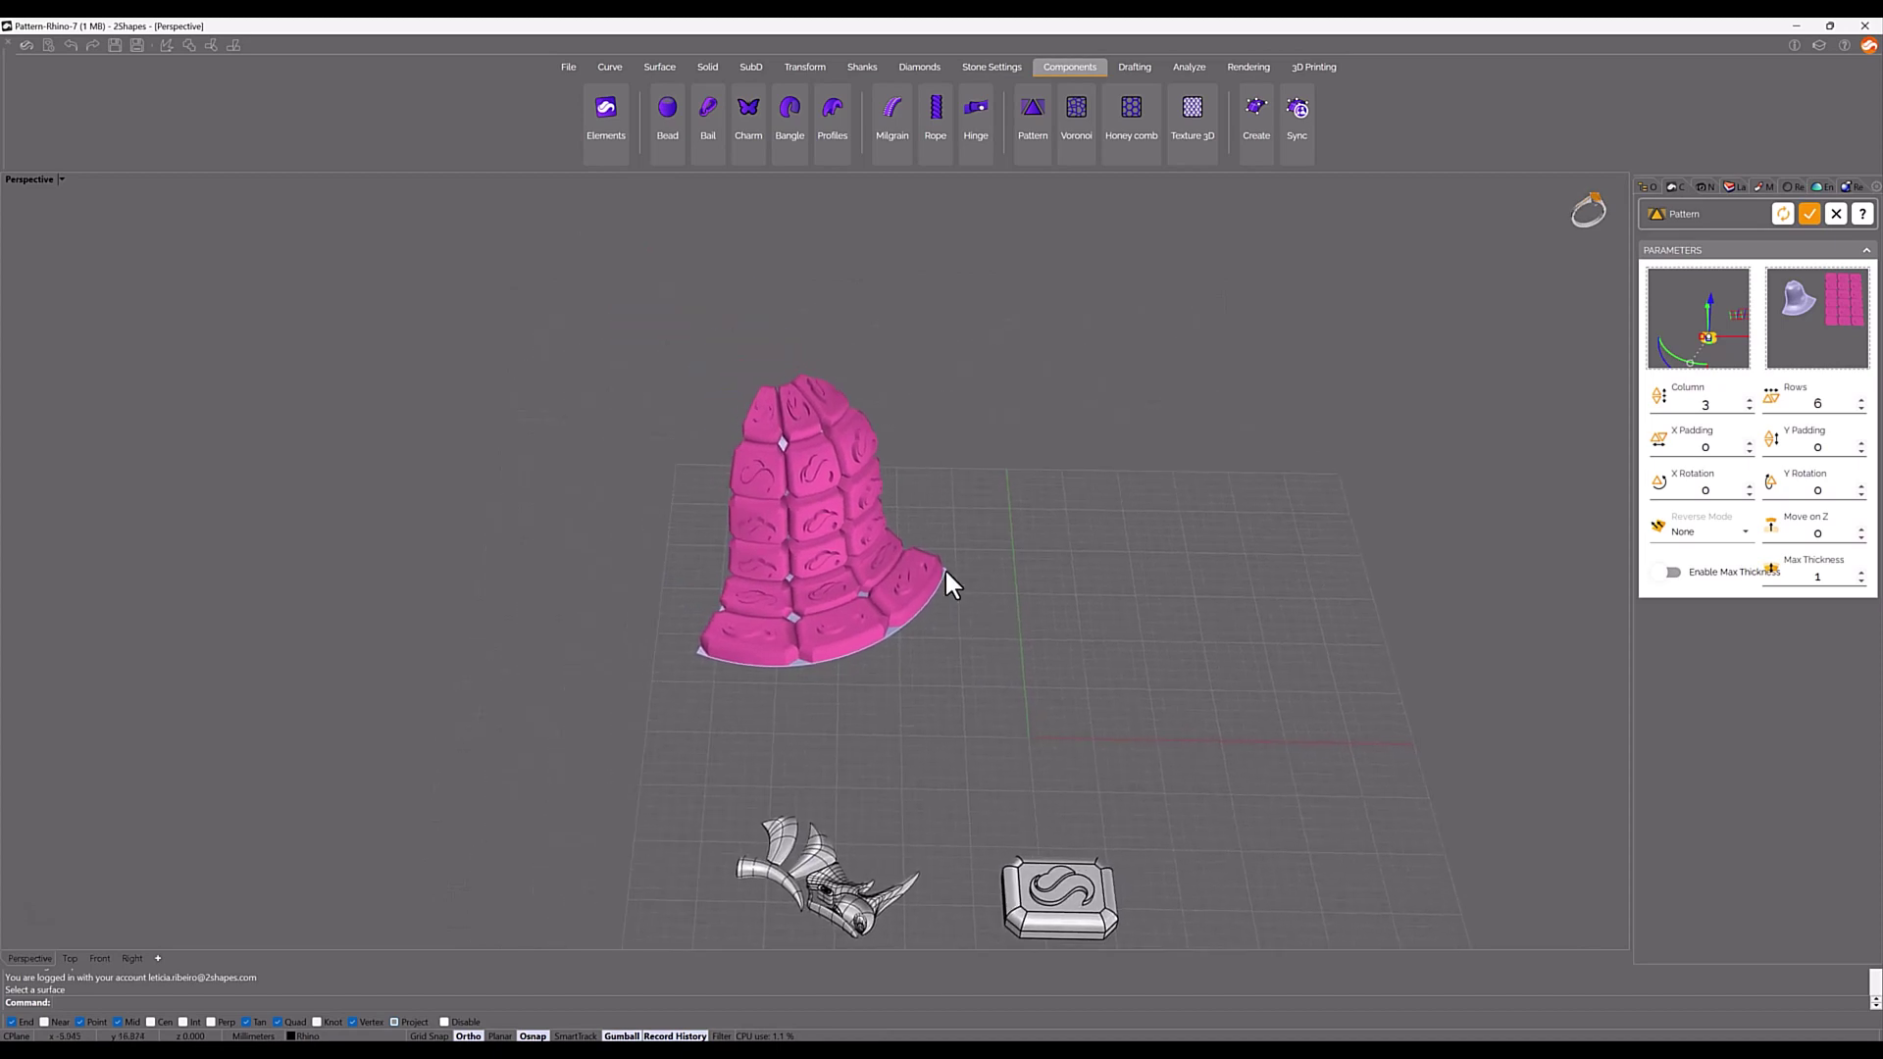
pyautogui.scroll(2, 907, 487)
pyautogui.scroll(2, 905, 486)
pyautogui.keyDown('shift'); pyautogui.moveTo(909, 486); pyautogui.dragTo(1075, 585, button='right'); pyautogui.keyUp('shift')
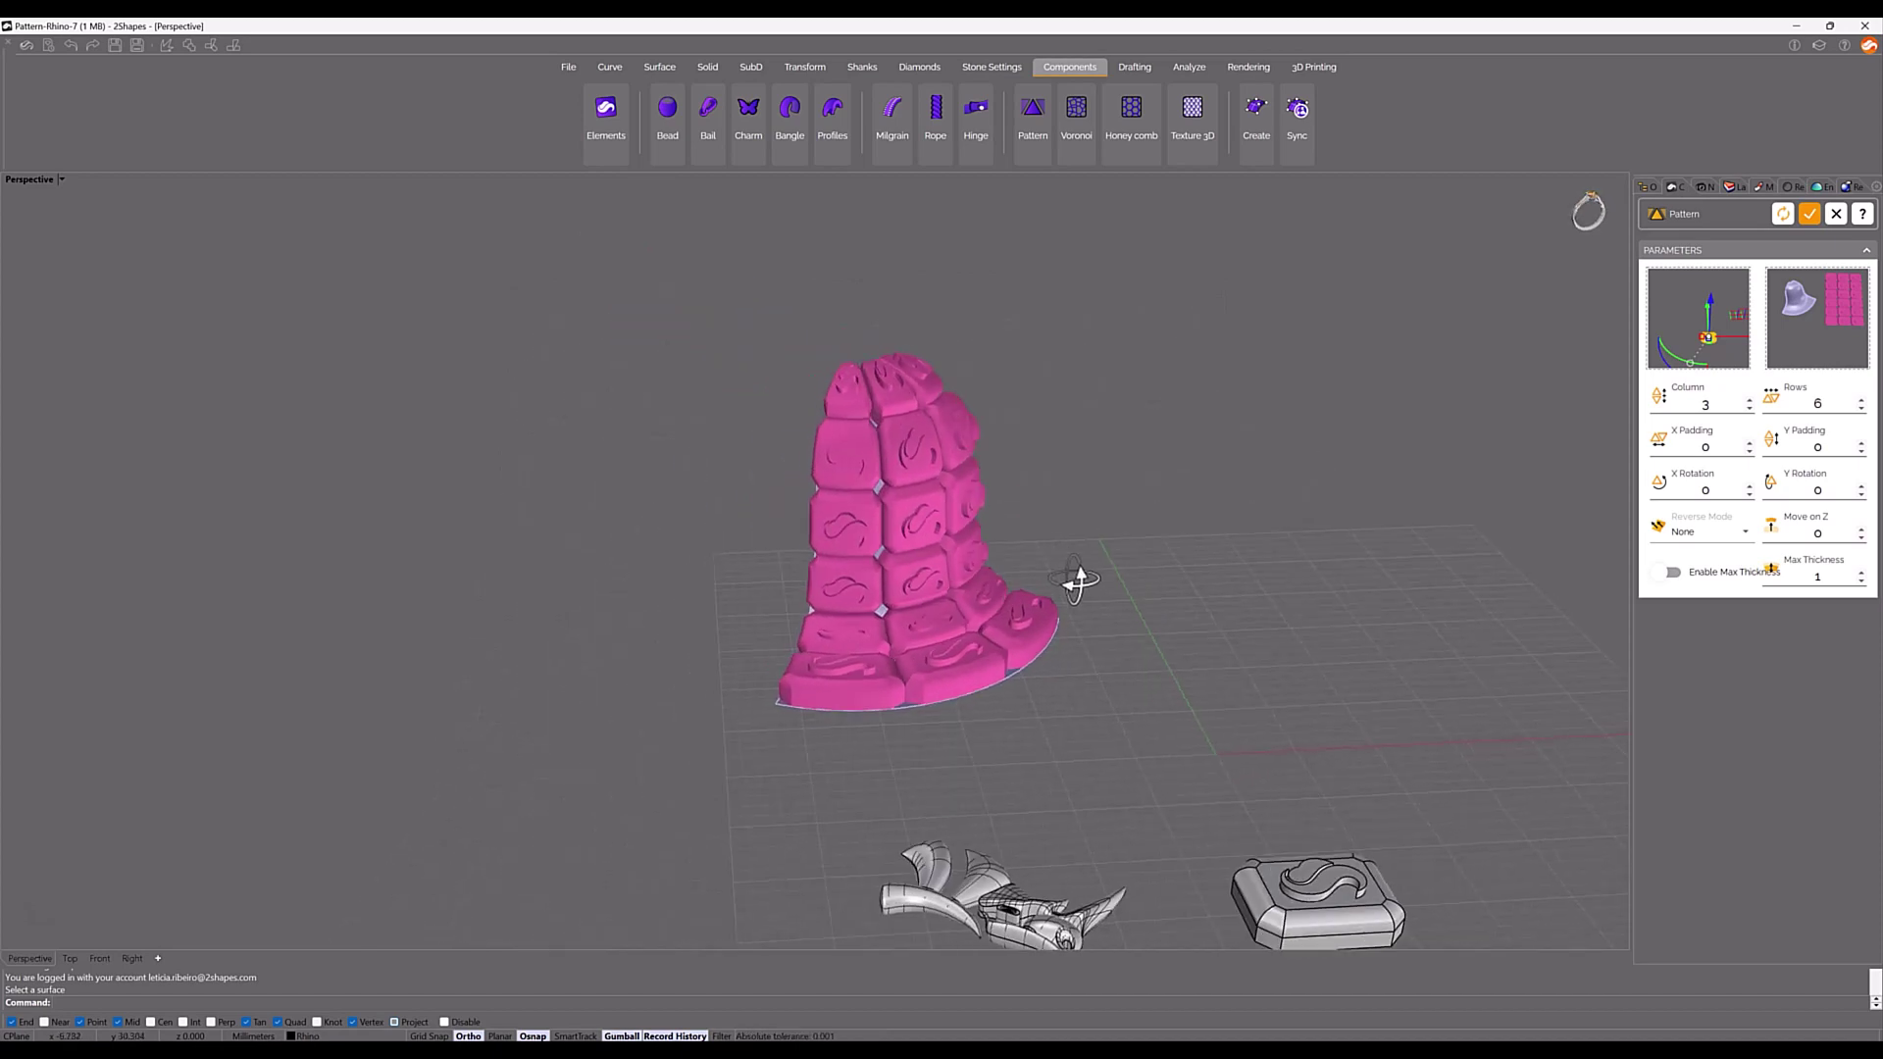
# - Enable Max Thickness, step it up to 1.7, then reselect the field to enter 1
pyautogui.click(1667, 571)
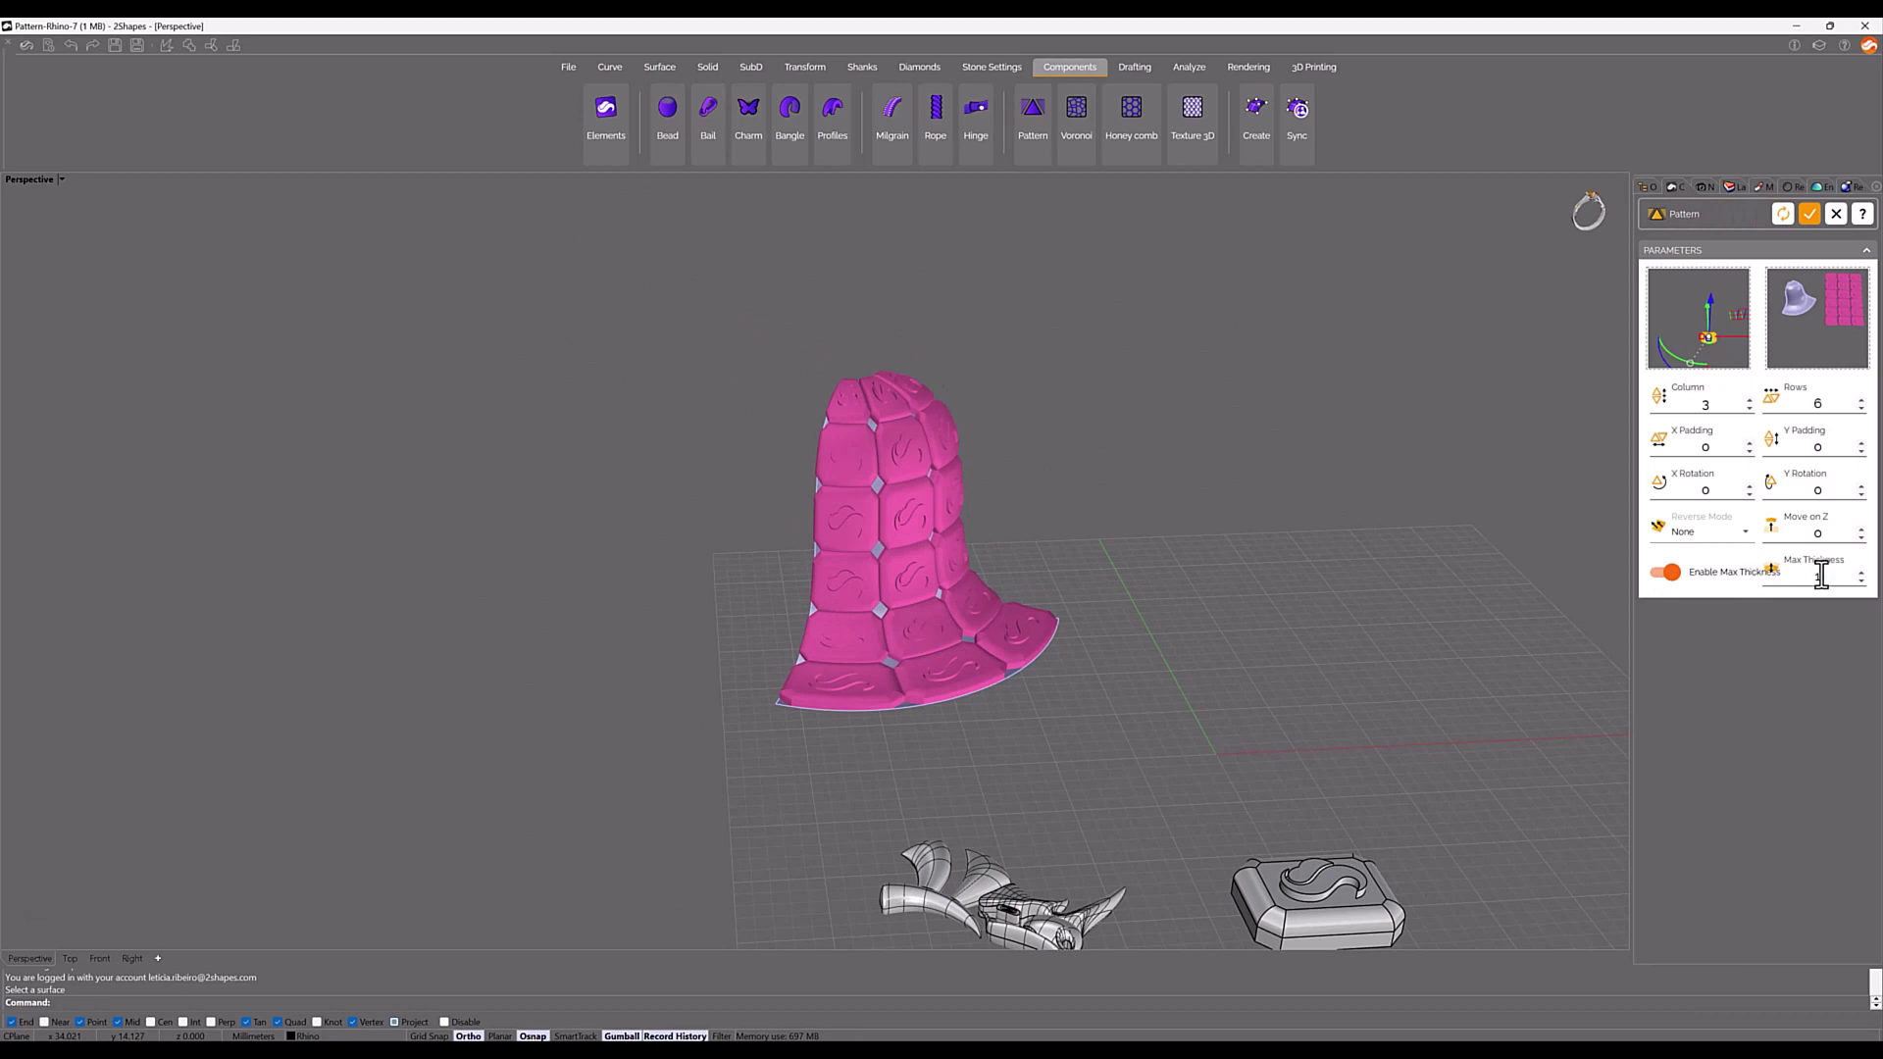
pyautogui.moveTo(1294, 569)
pyautogui.mouseDown(button='right')
pyautogui.moveTo(996, 523)
pyautogui.moveTo(1064, 550)
pyautogui.moveTo(1417, 592)
pyautogui.mouseUp(button='right')
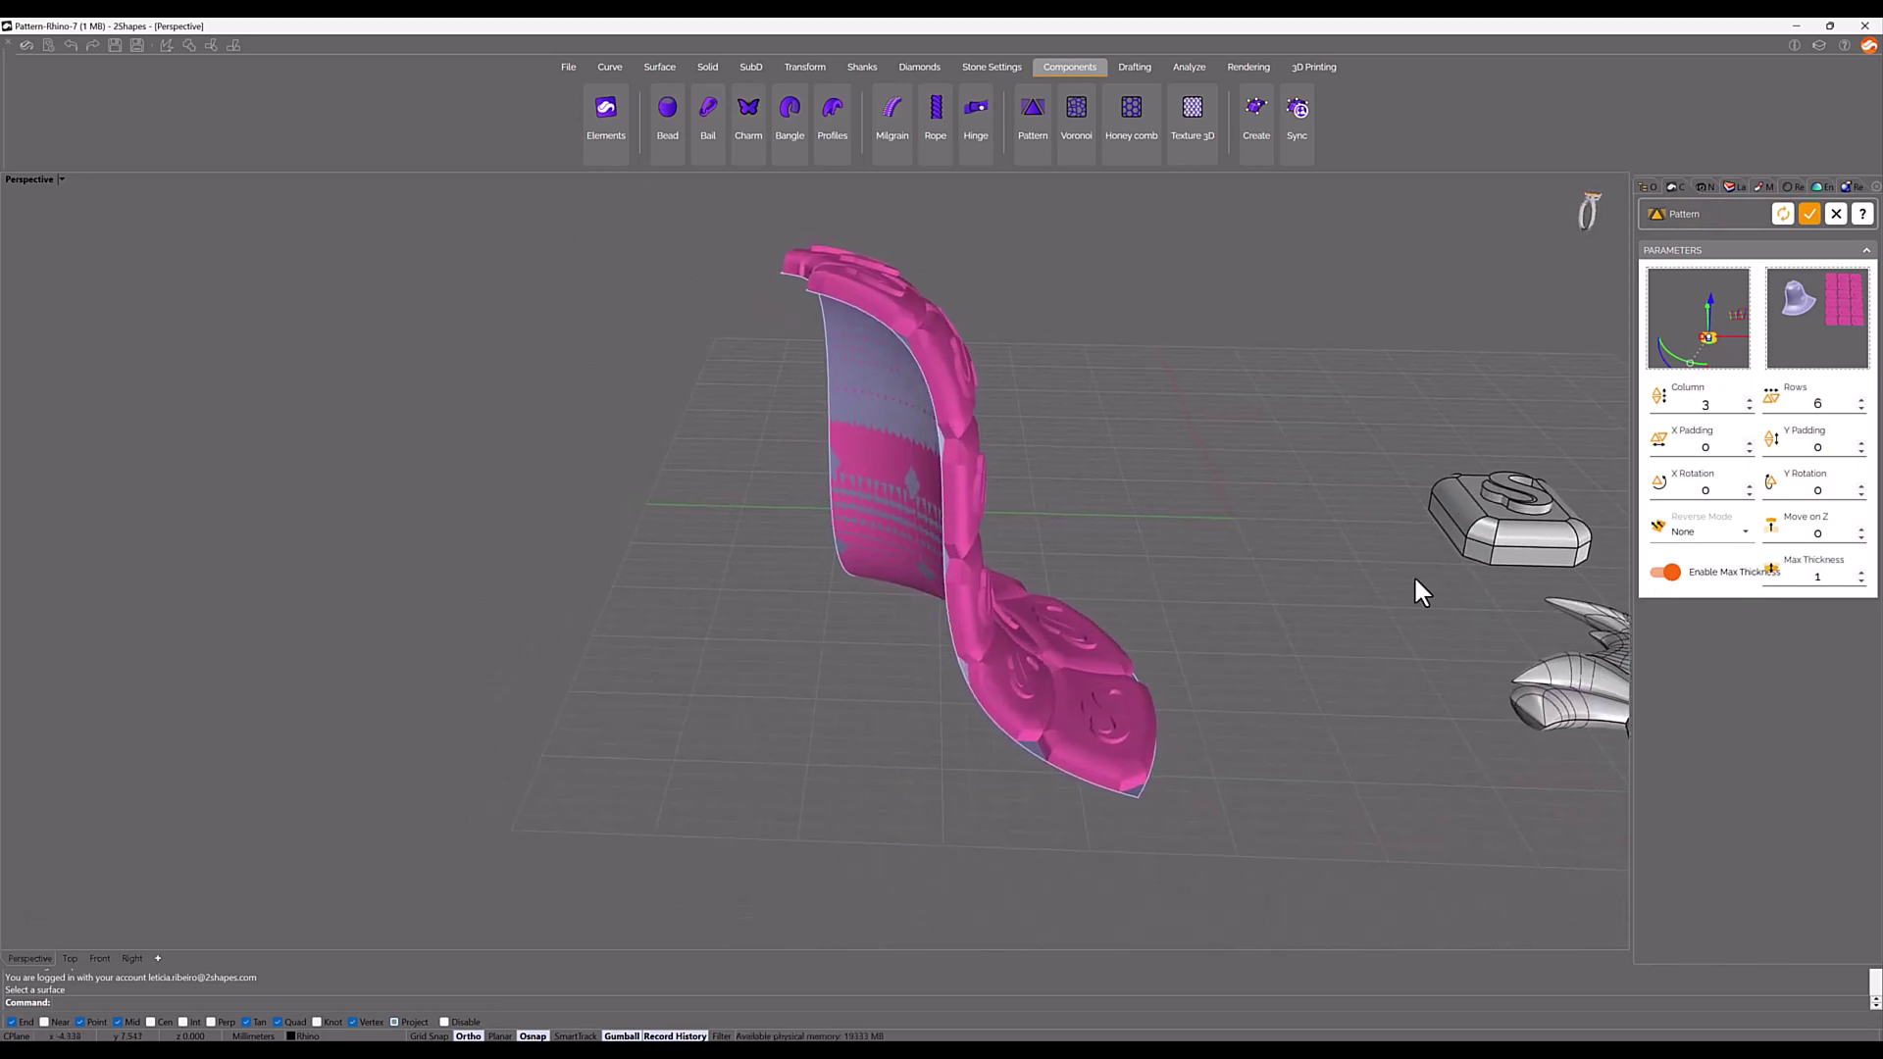
pyautogui.click(1862, 572)
pyautogui.click(1863, 572)
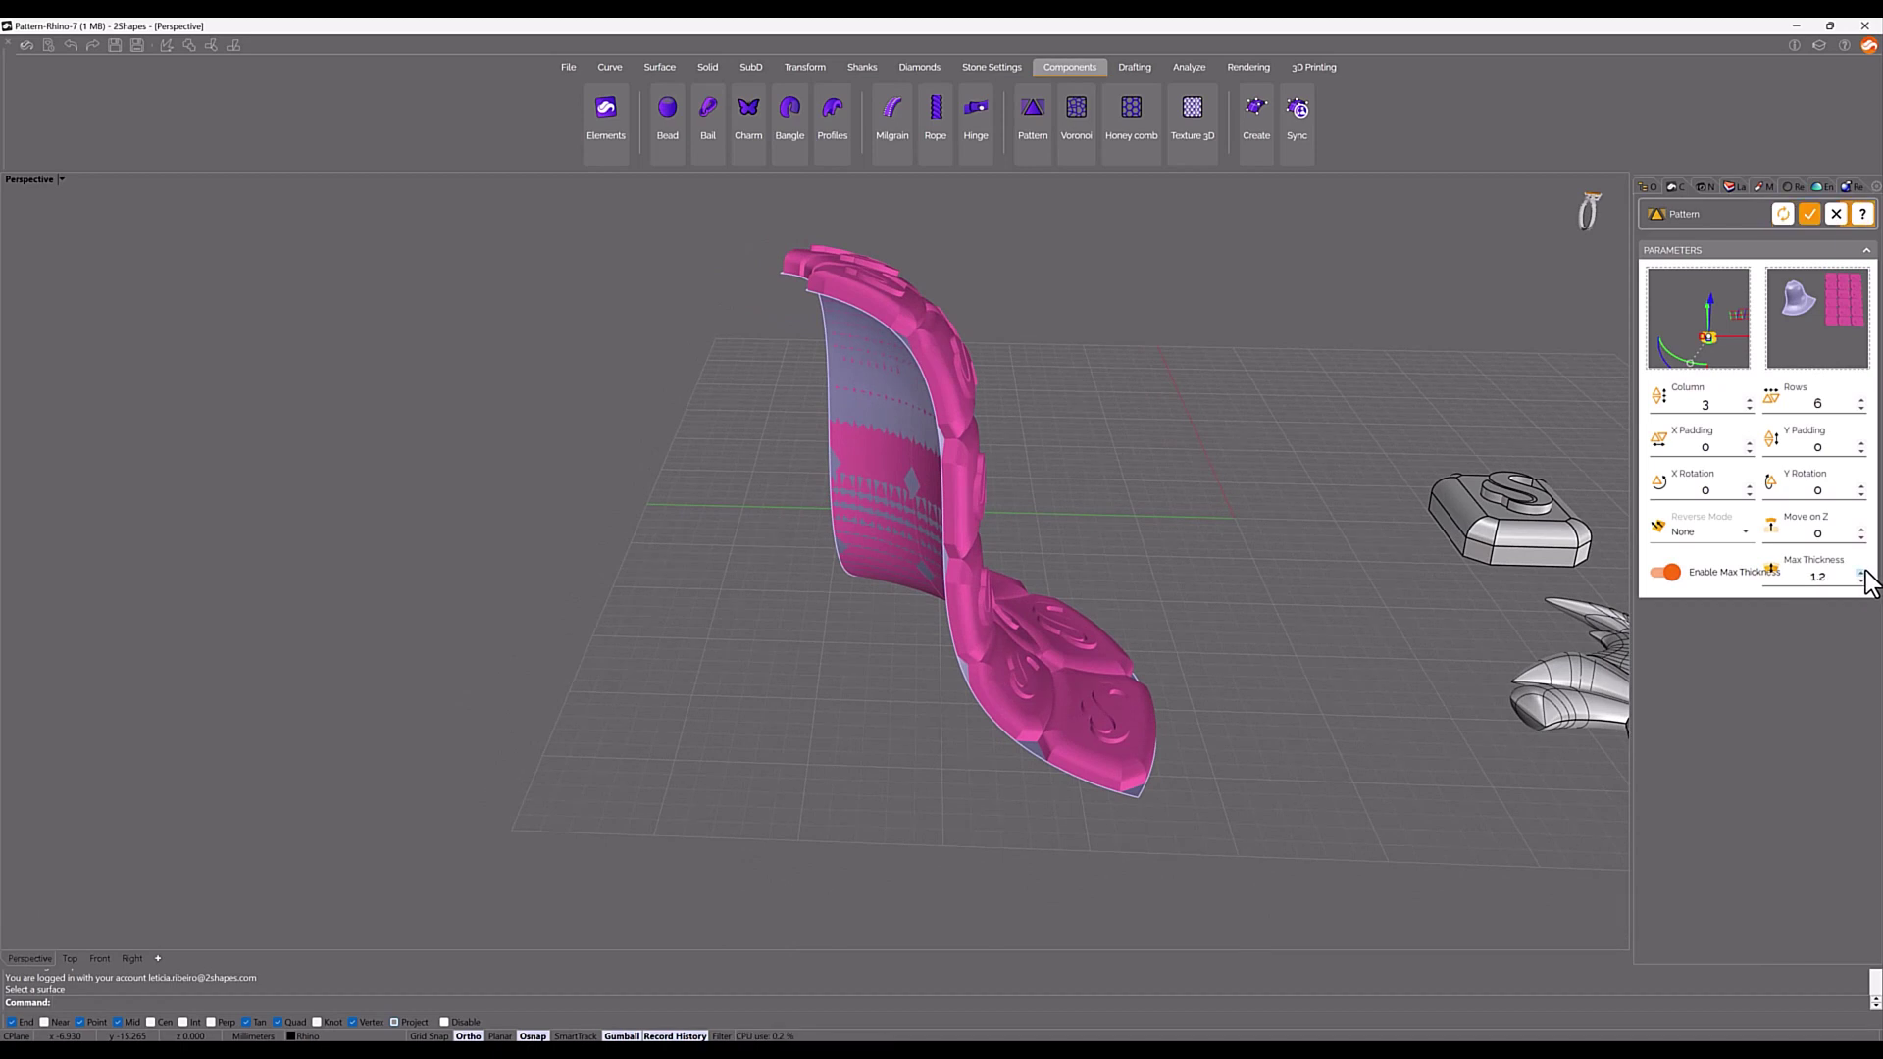
pyautogui.click(1861, 573)
pyautogui.click(1860, 572)
pyautogui.click(1861, 572)
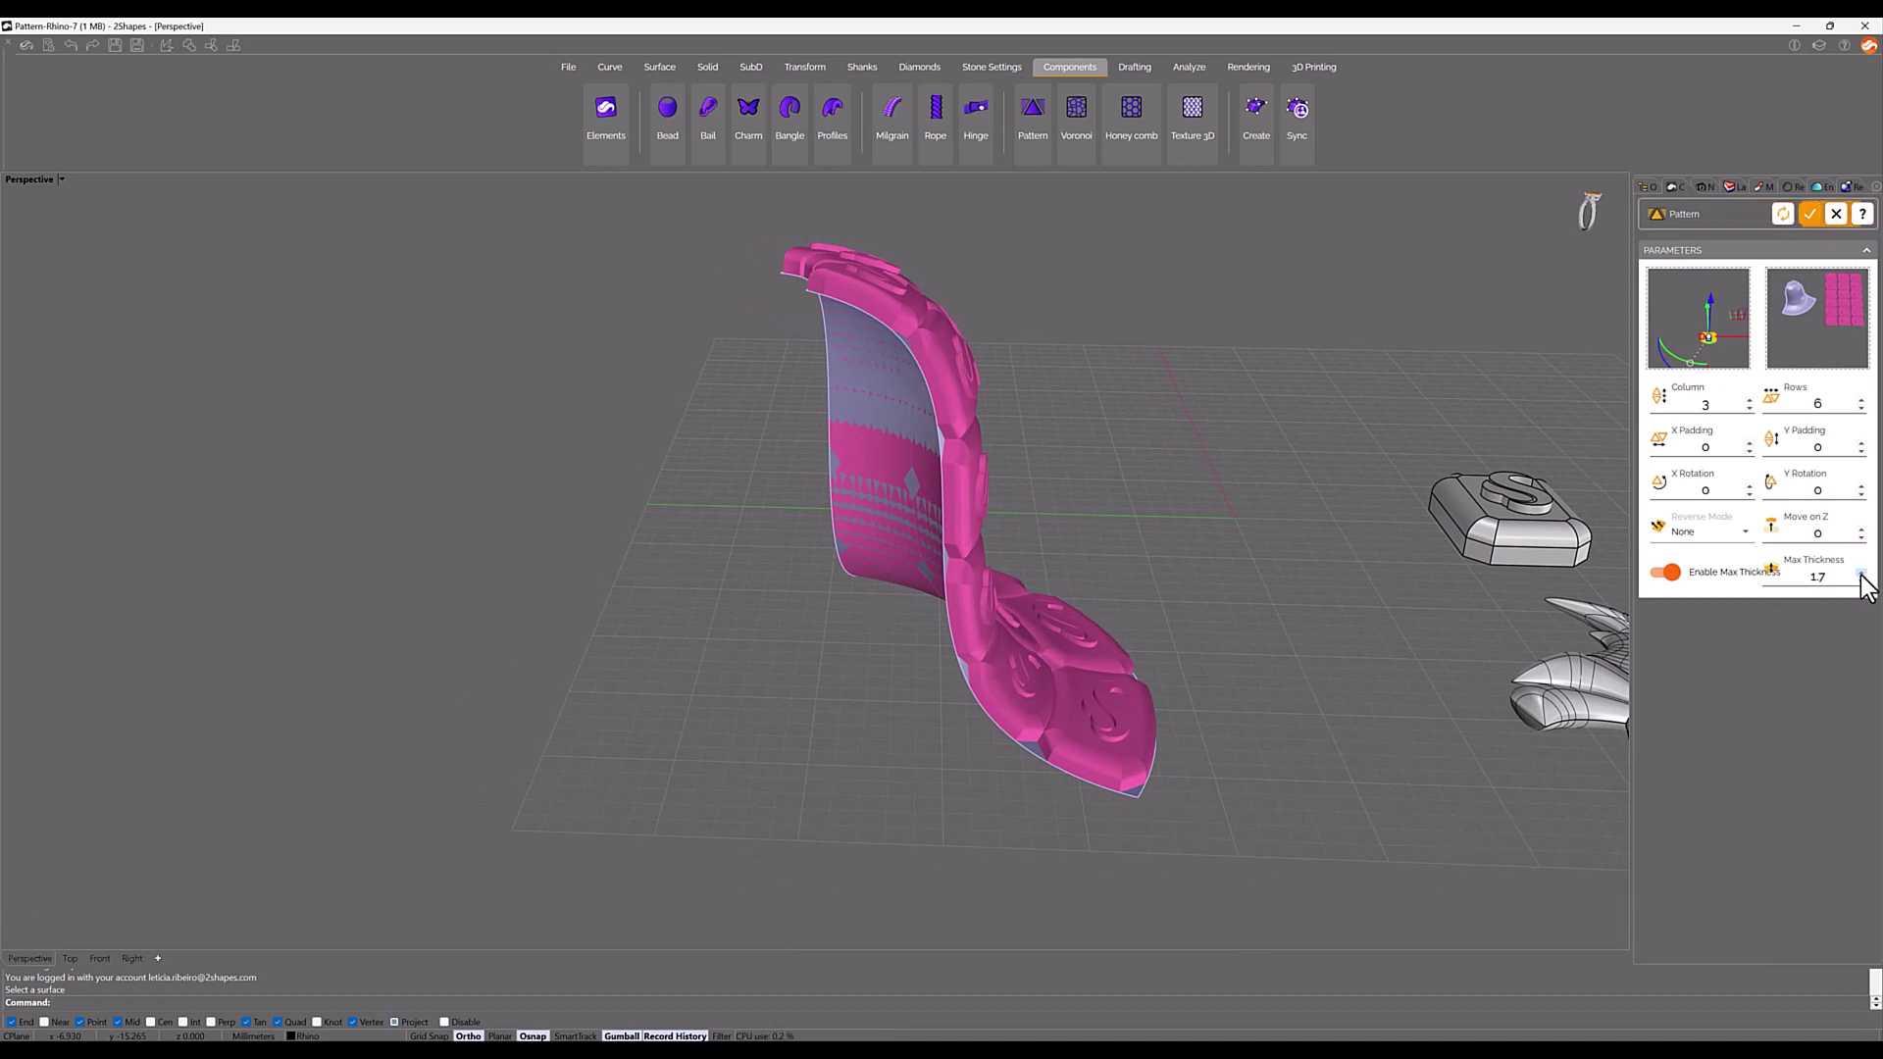
pyautogui.click(1860, 572)
pyautogui.doubleClick(1828, 576)
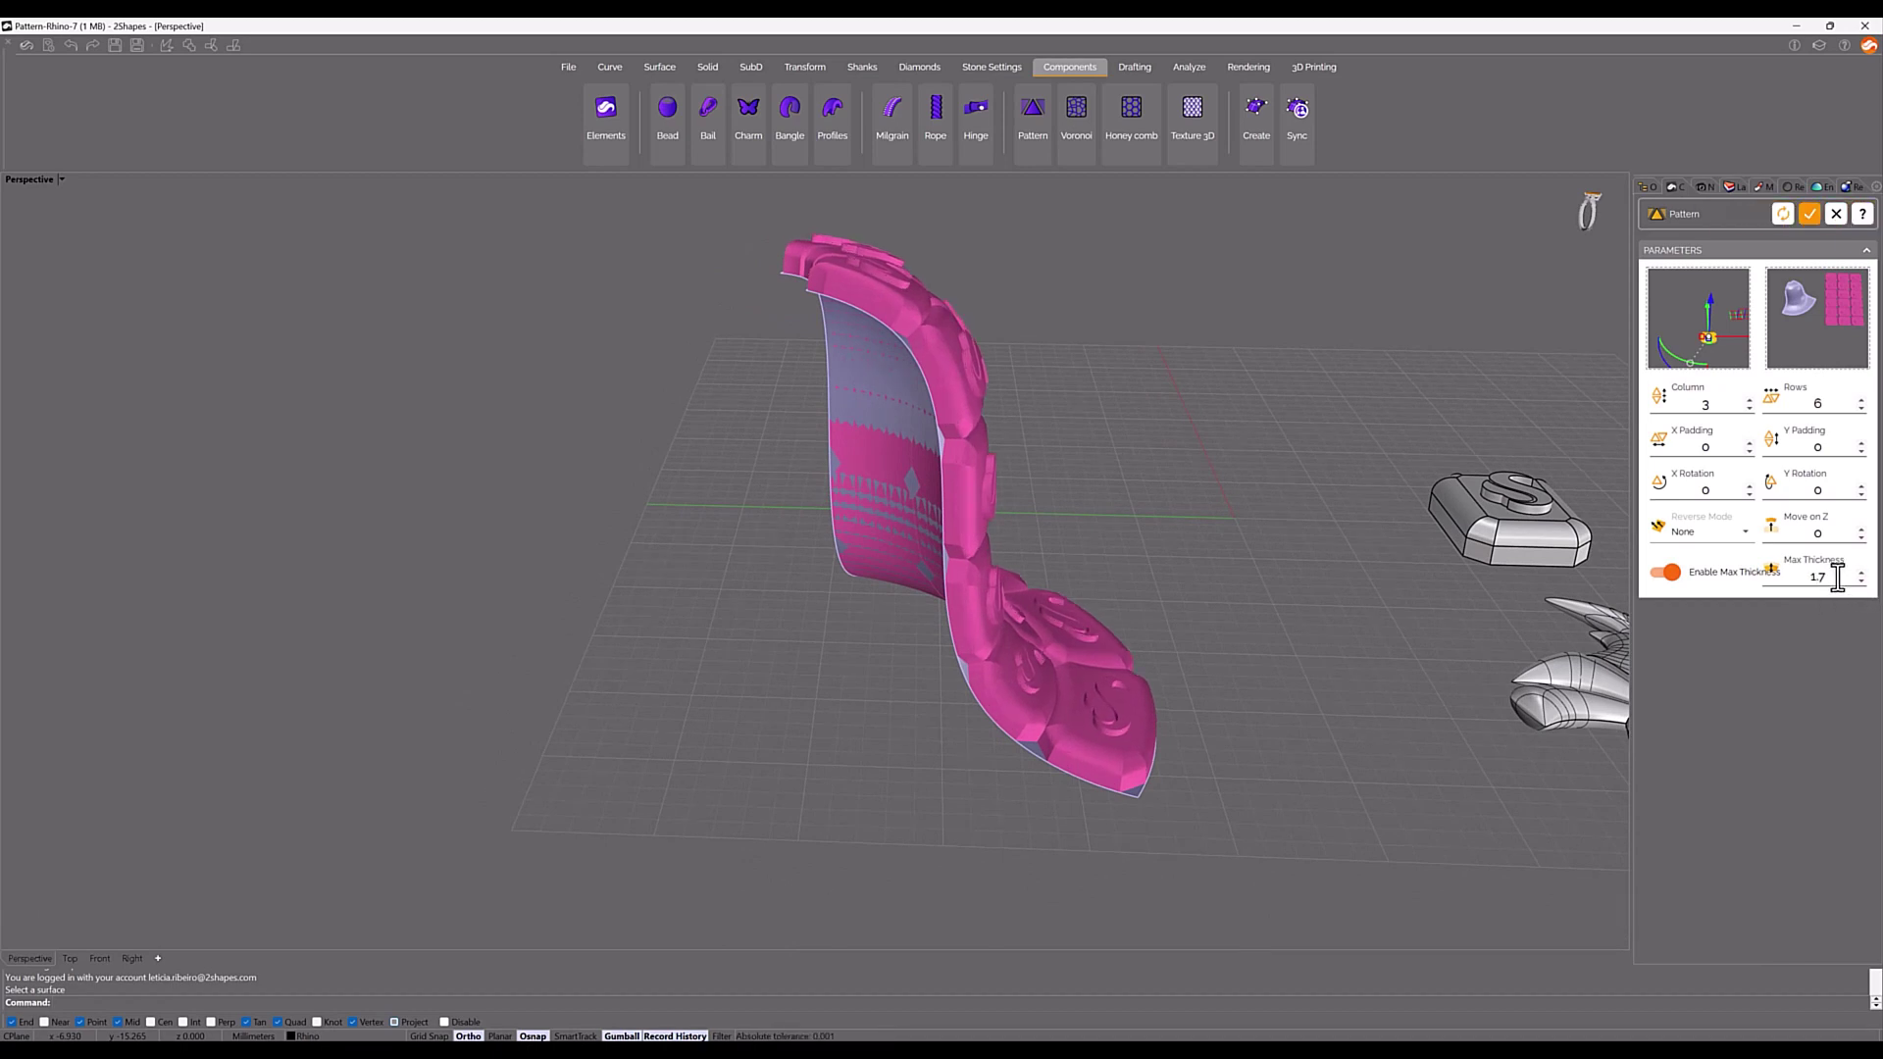
pyautogui.write('1')
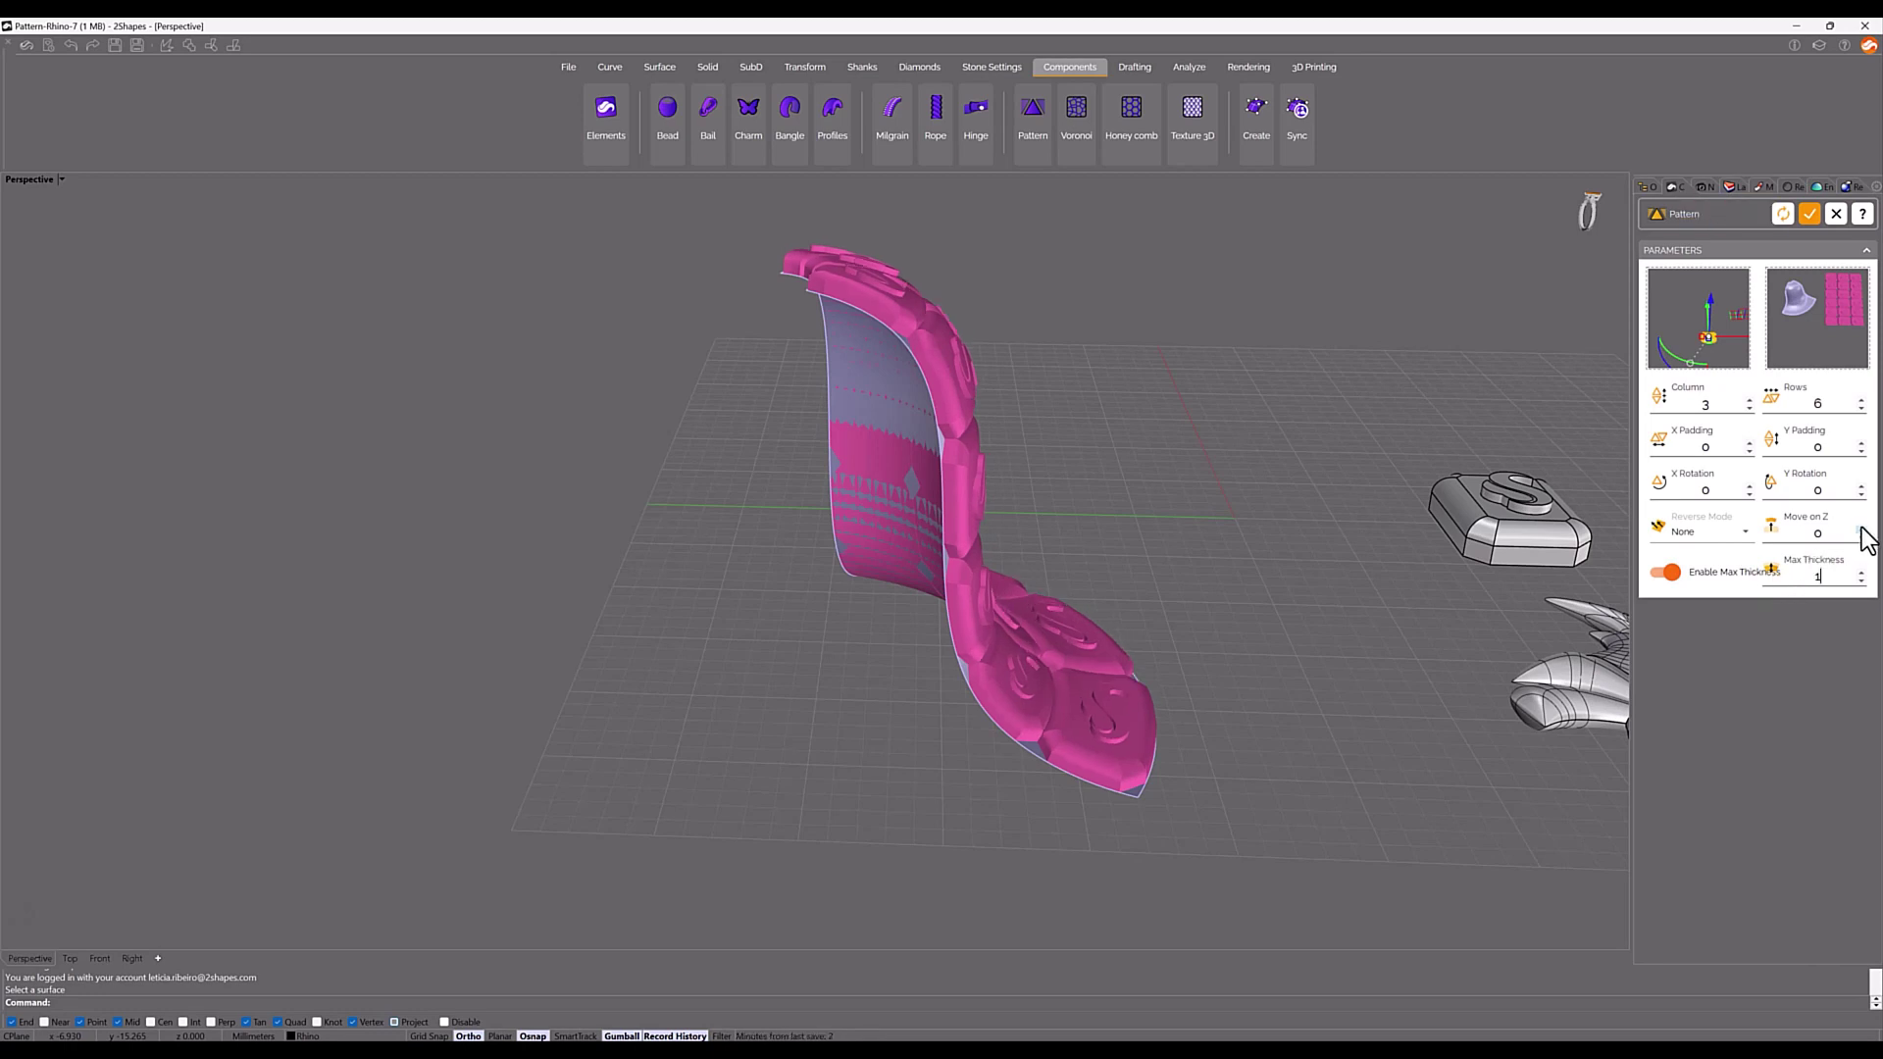
# - Correct Move on Z from -2 to -0.2, then view the bell, ring and plate
pyautogui.doubleClick(1805, 532)
pyautogui.write('-2')
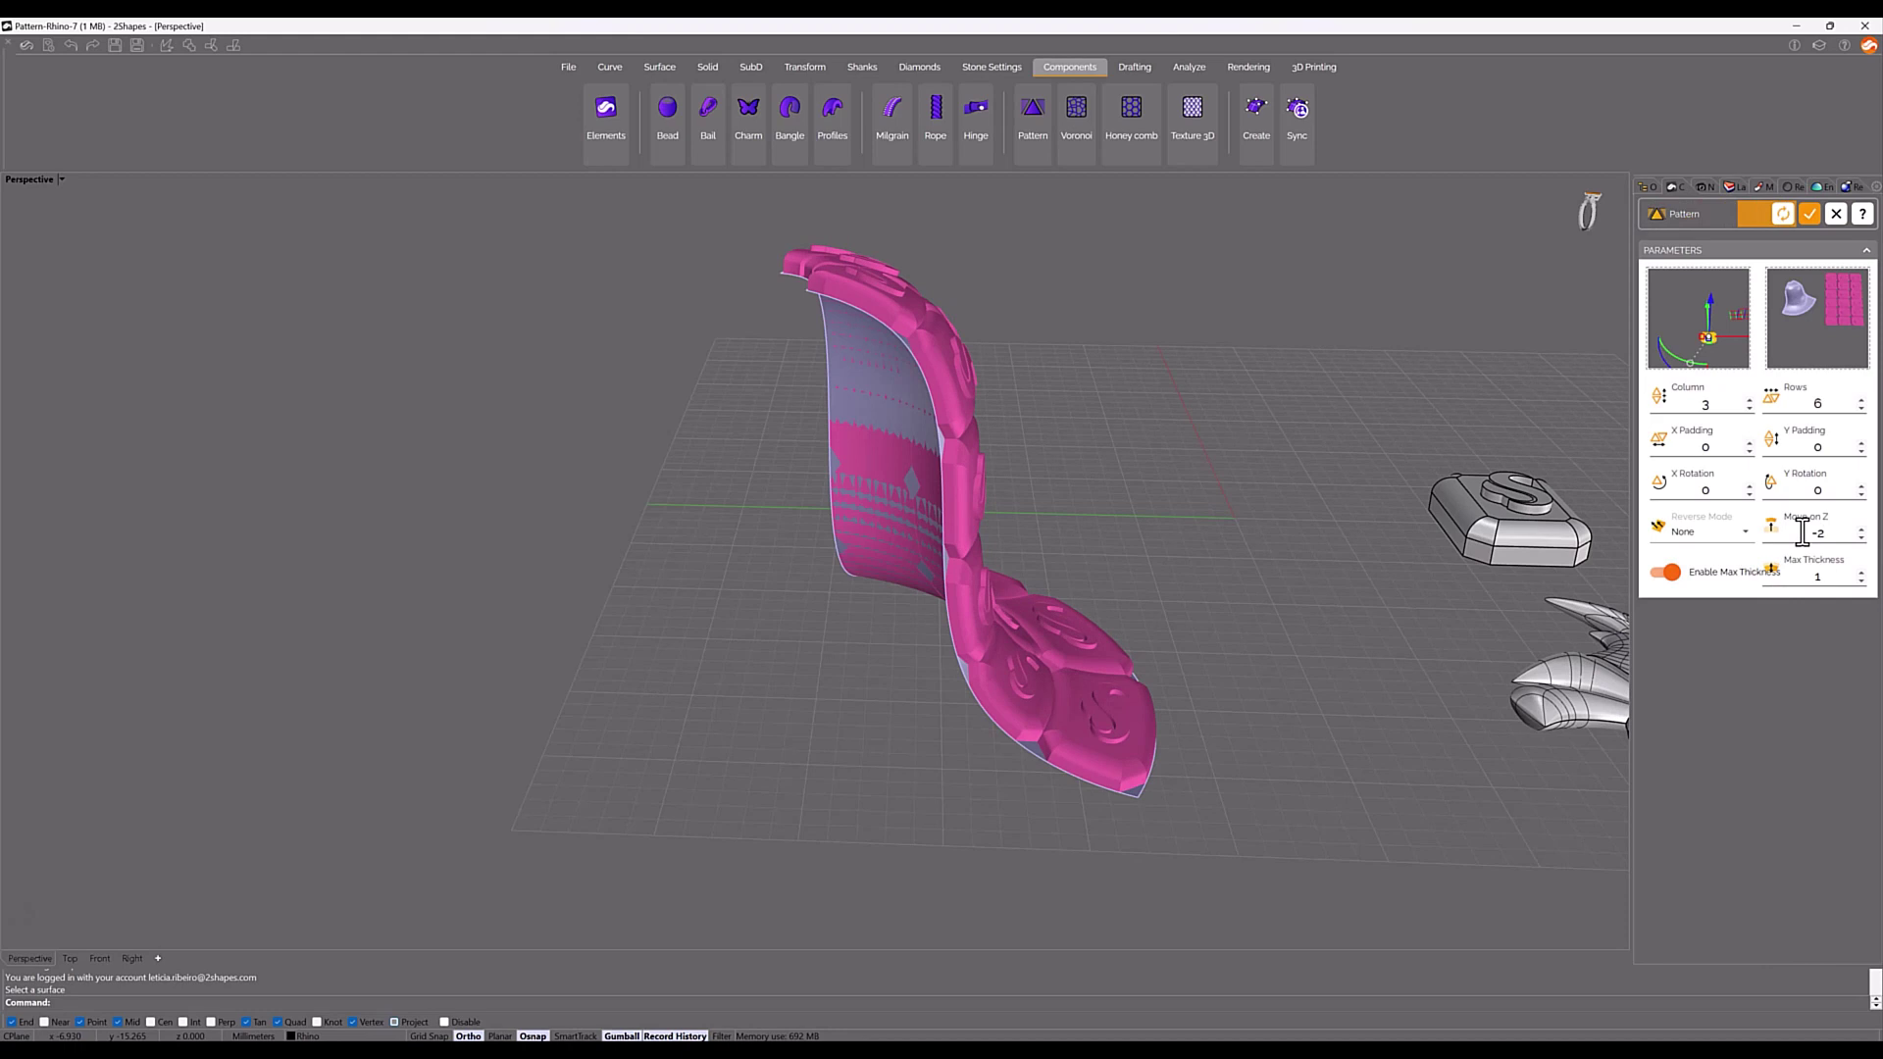
pyautogui.press('BackSpace')
pyautogui.write('0')
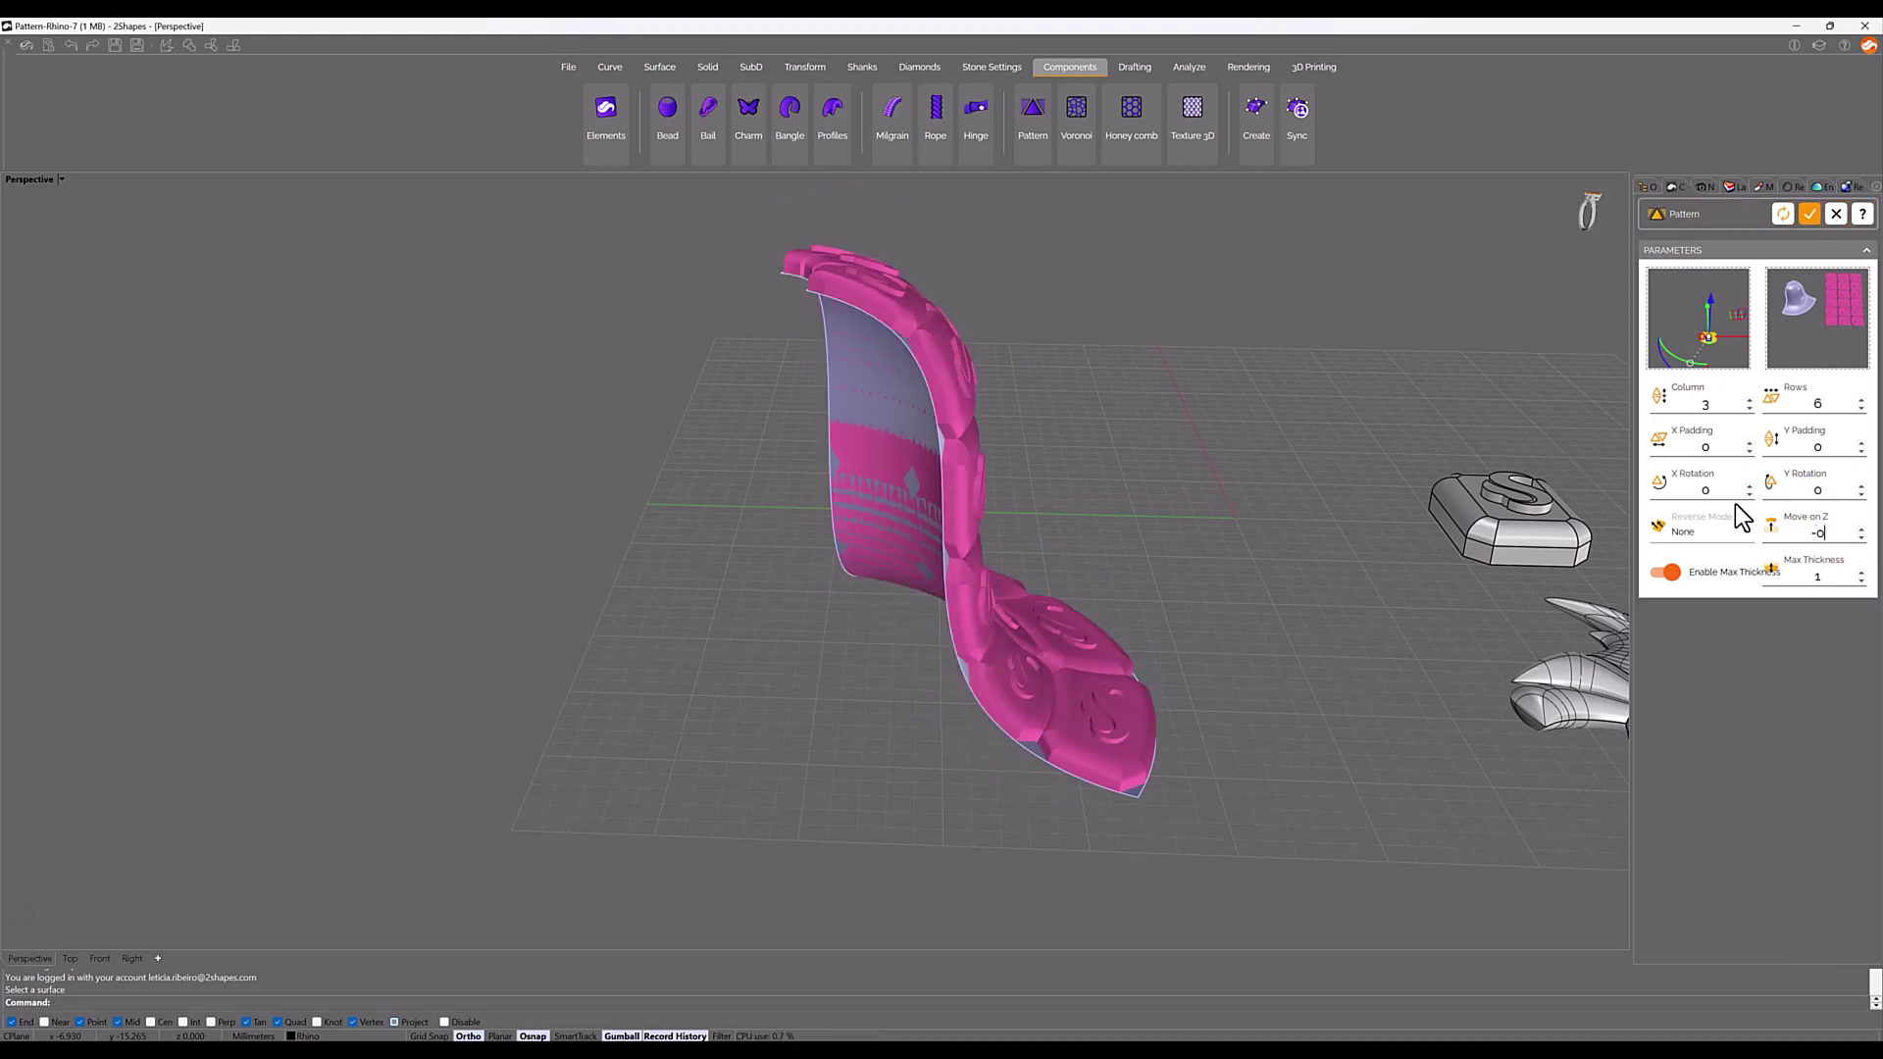
pyautogui.write('.2')
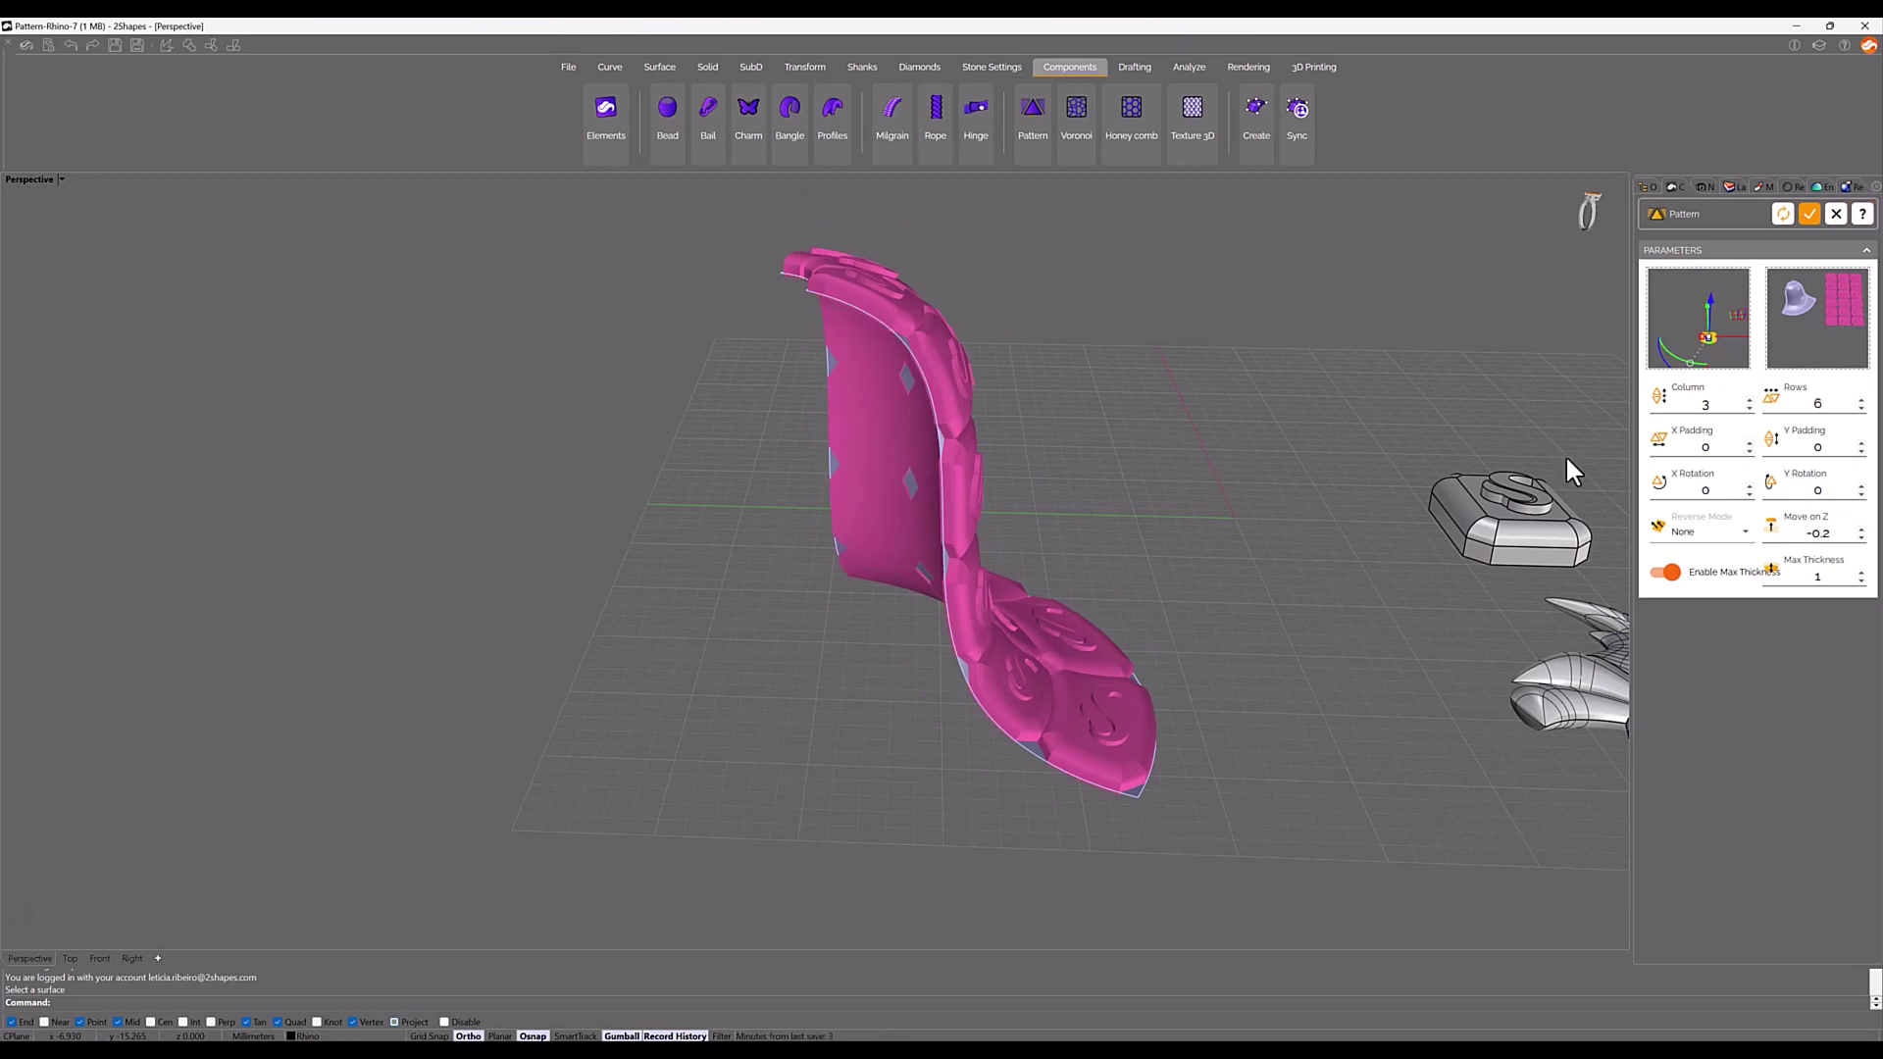
pyautogui.moveTo(1565, 468); pyautogui.dragTo(1209, 684, button='right')
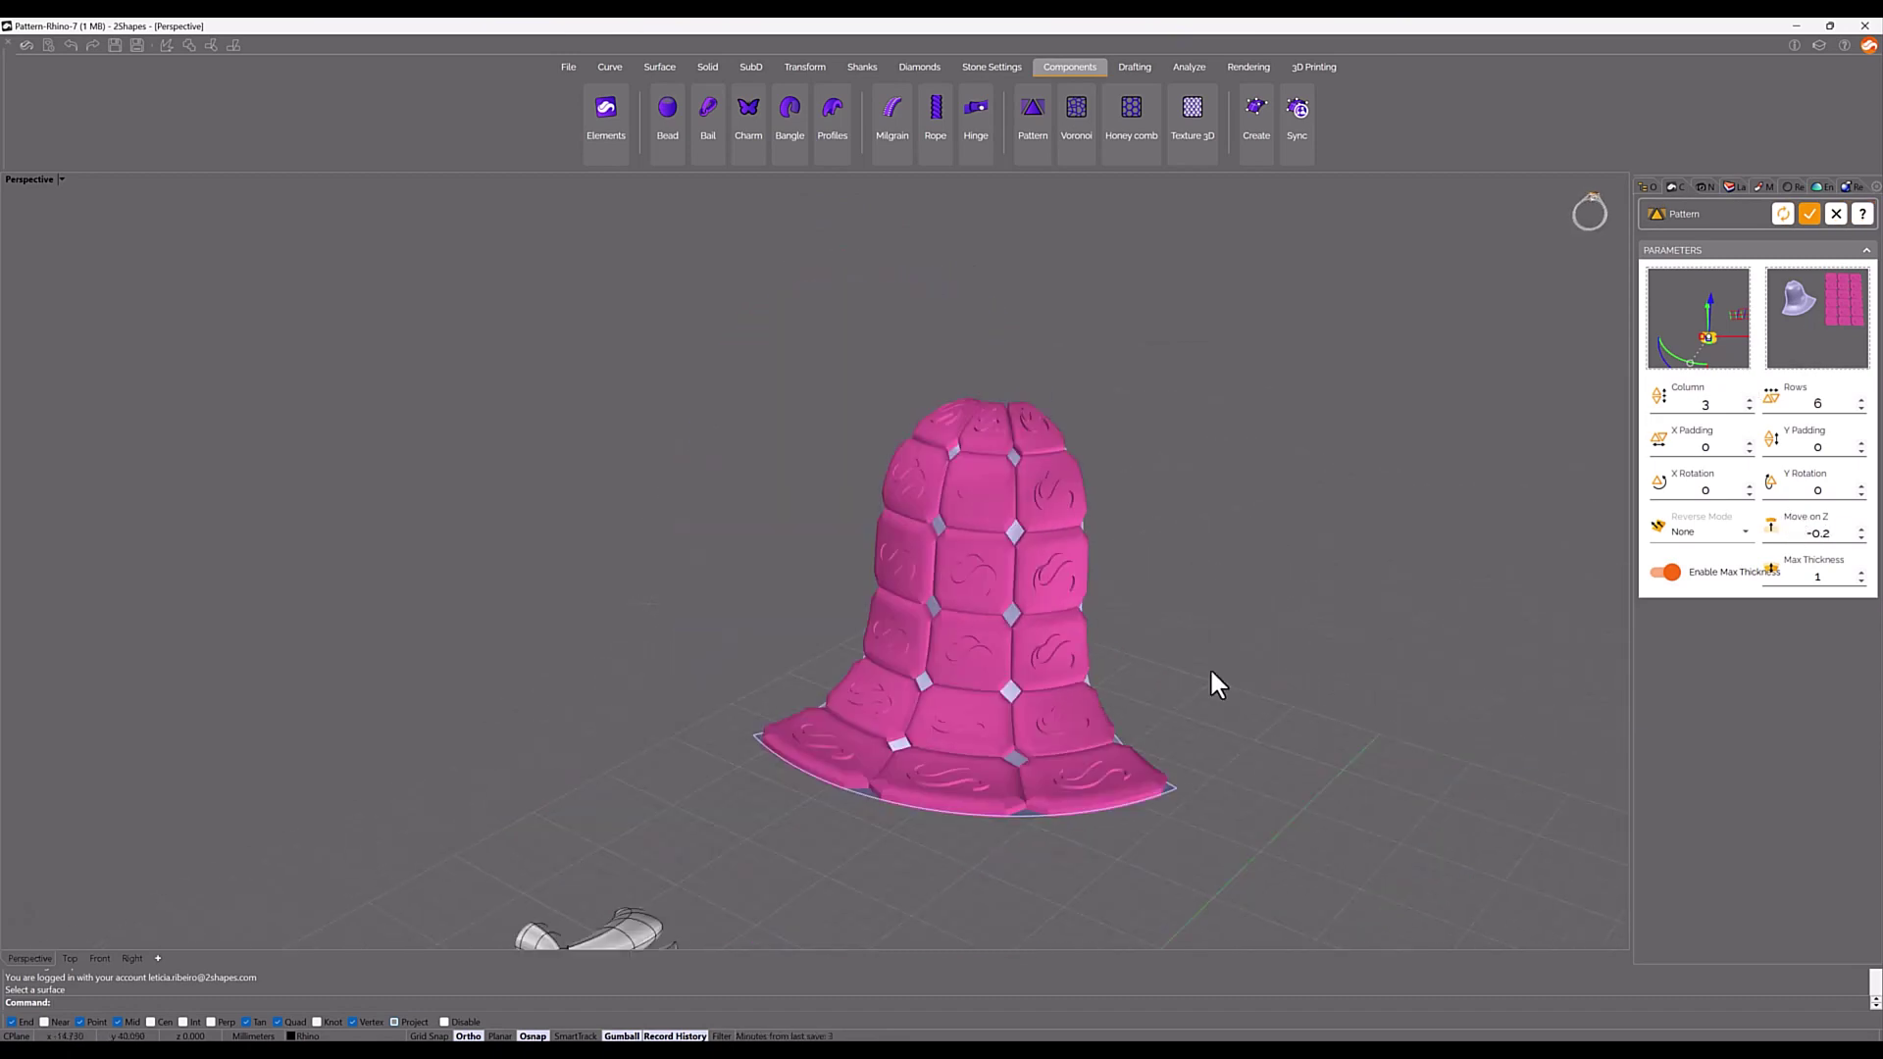
pyautogui.scroll(-3, 1209, 683)
pyautogui.moveTo(1201, 717); pyautogui.dragTo(1161, 826, button='right')
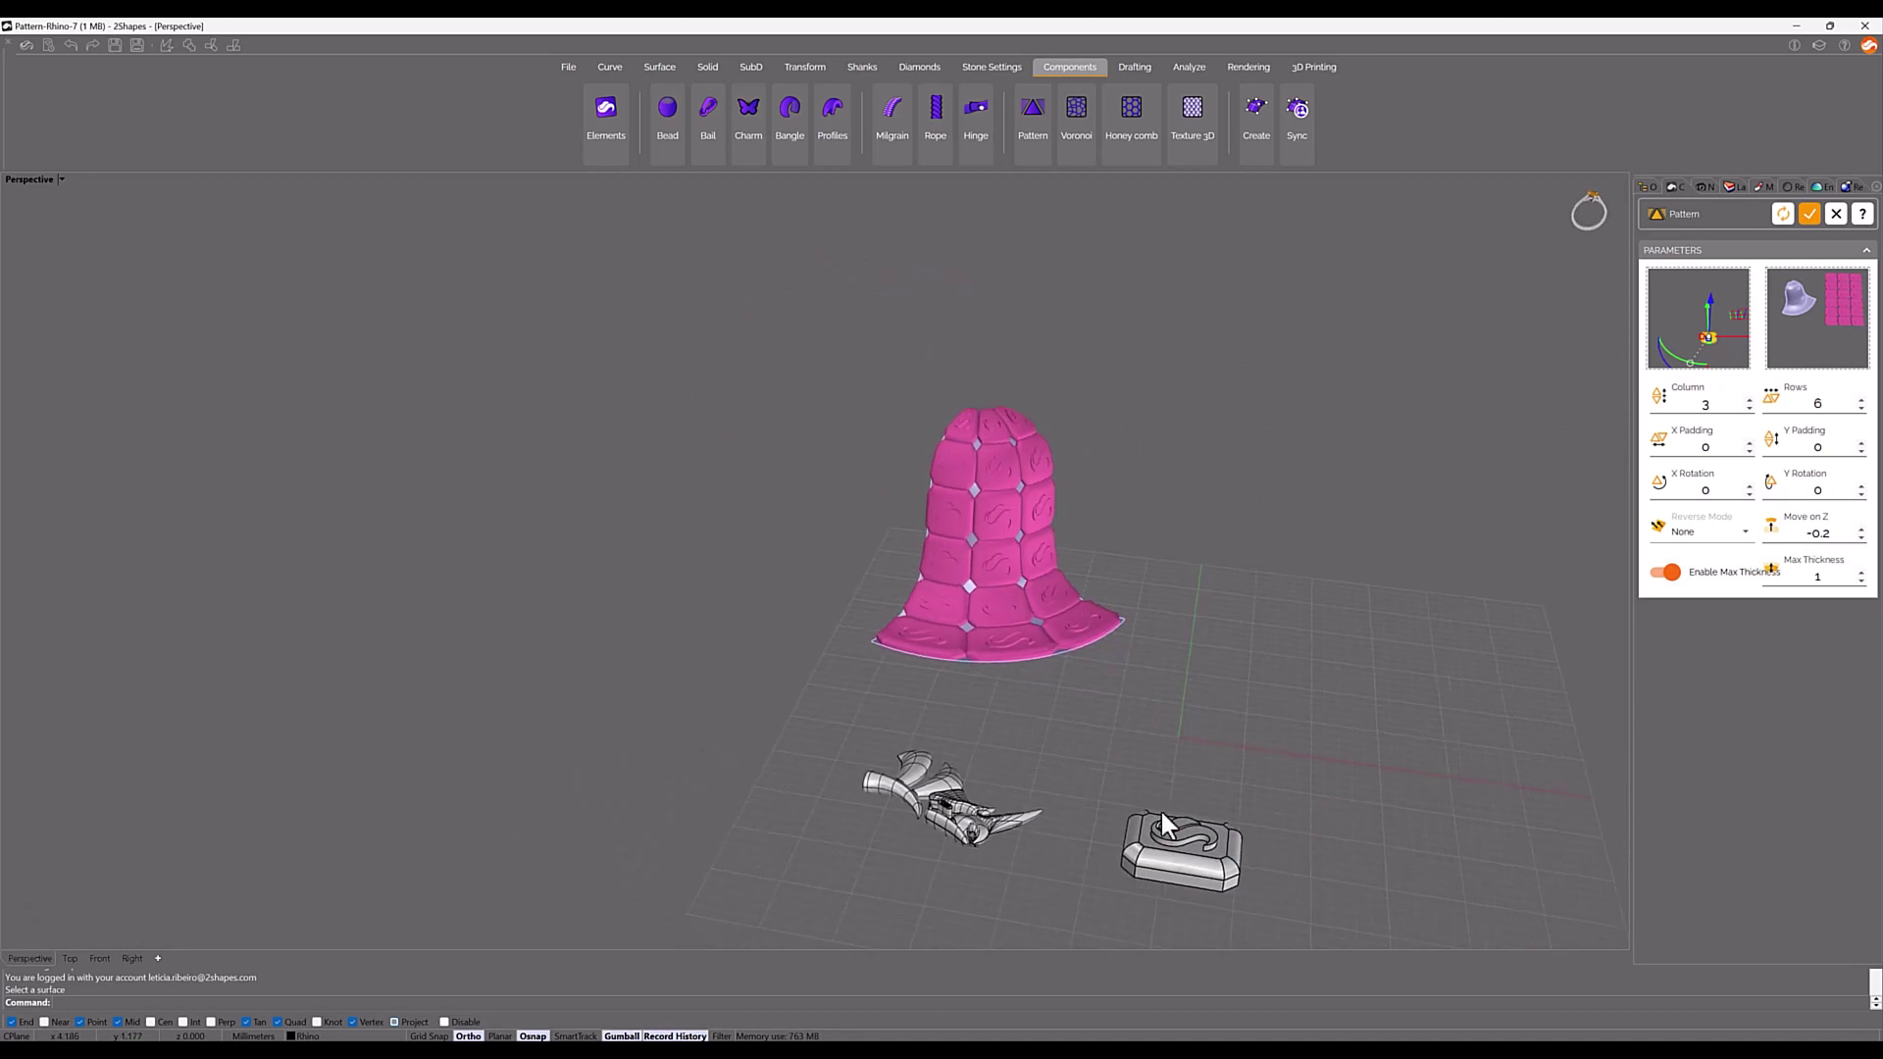
# - Assign the curled six-part piece as the bell's pattern element and view the result
pyautogui.moveTo(1035, 869); pyautogui.dragTo(1070, 886)
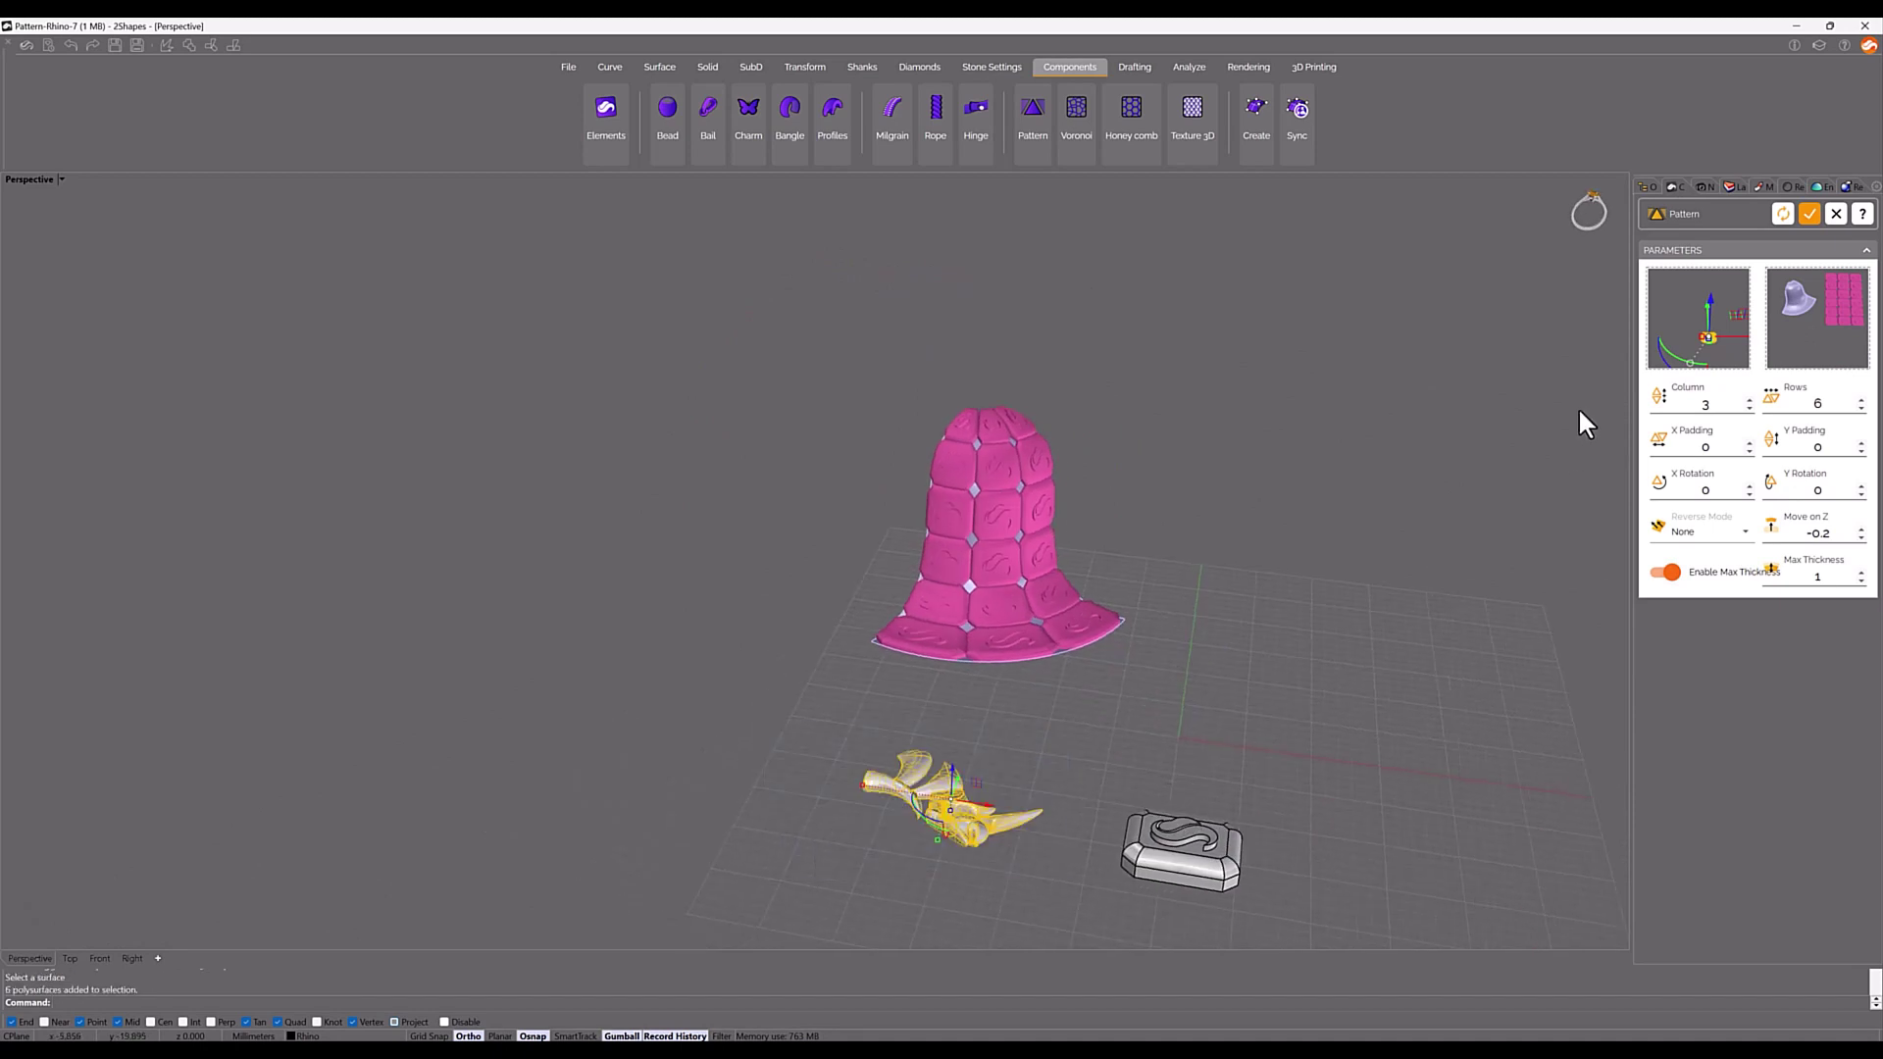
pyautogui.click(1686, 323)
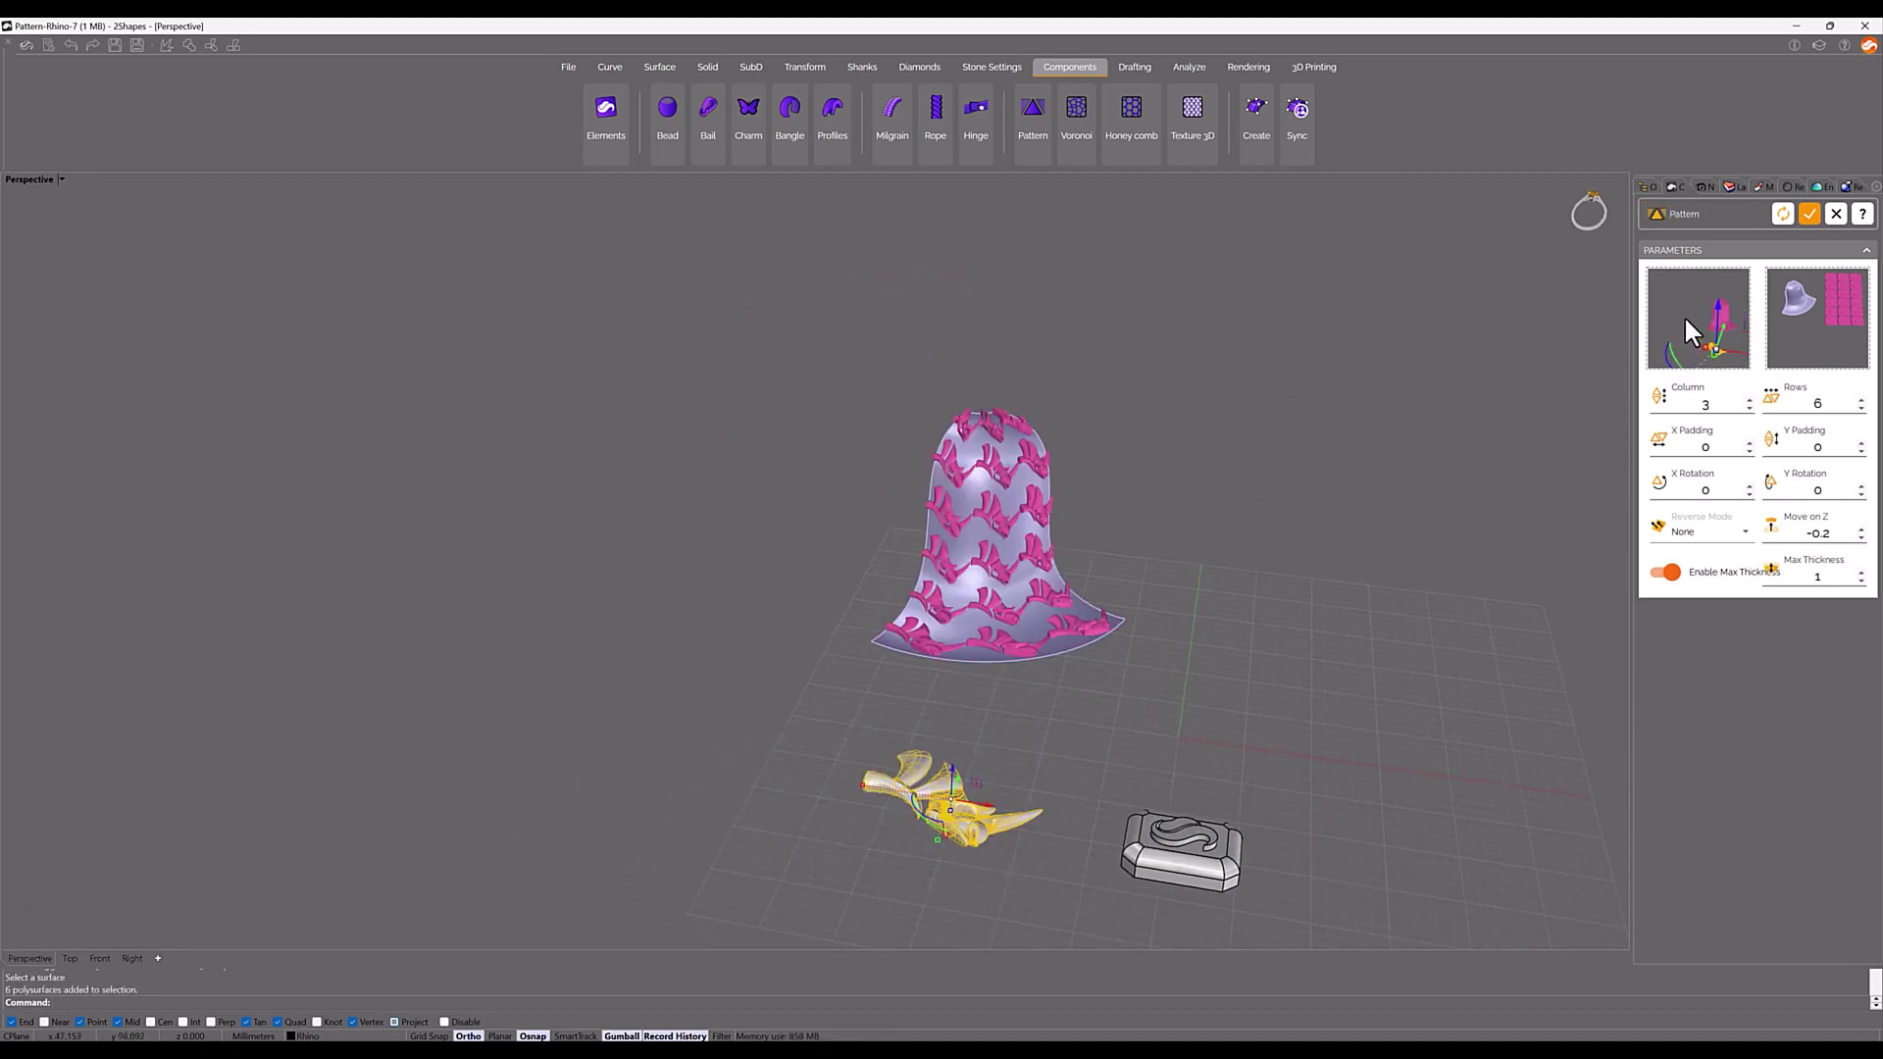
pyautogui.moveTo(1204, 530)
pyautogui.mouseDown(button='right')
pyautogui.moveTo(1128, 620)
pyautogui.moveTo(808, 544)
pyautogui.mouseUp(button='right')
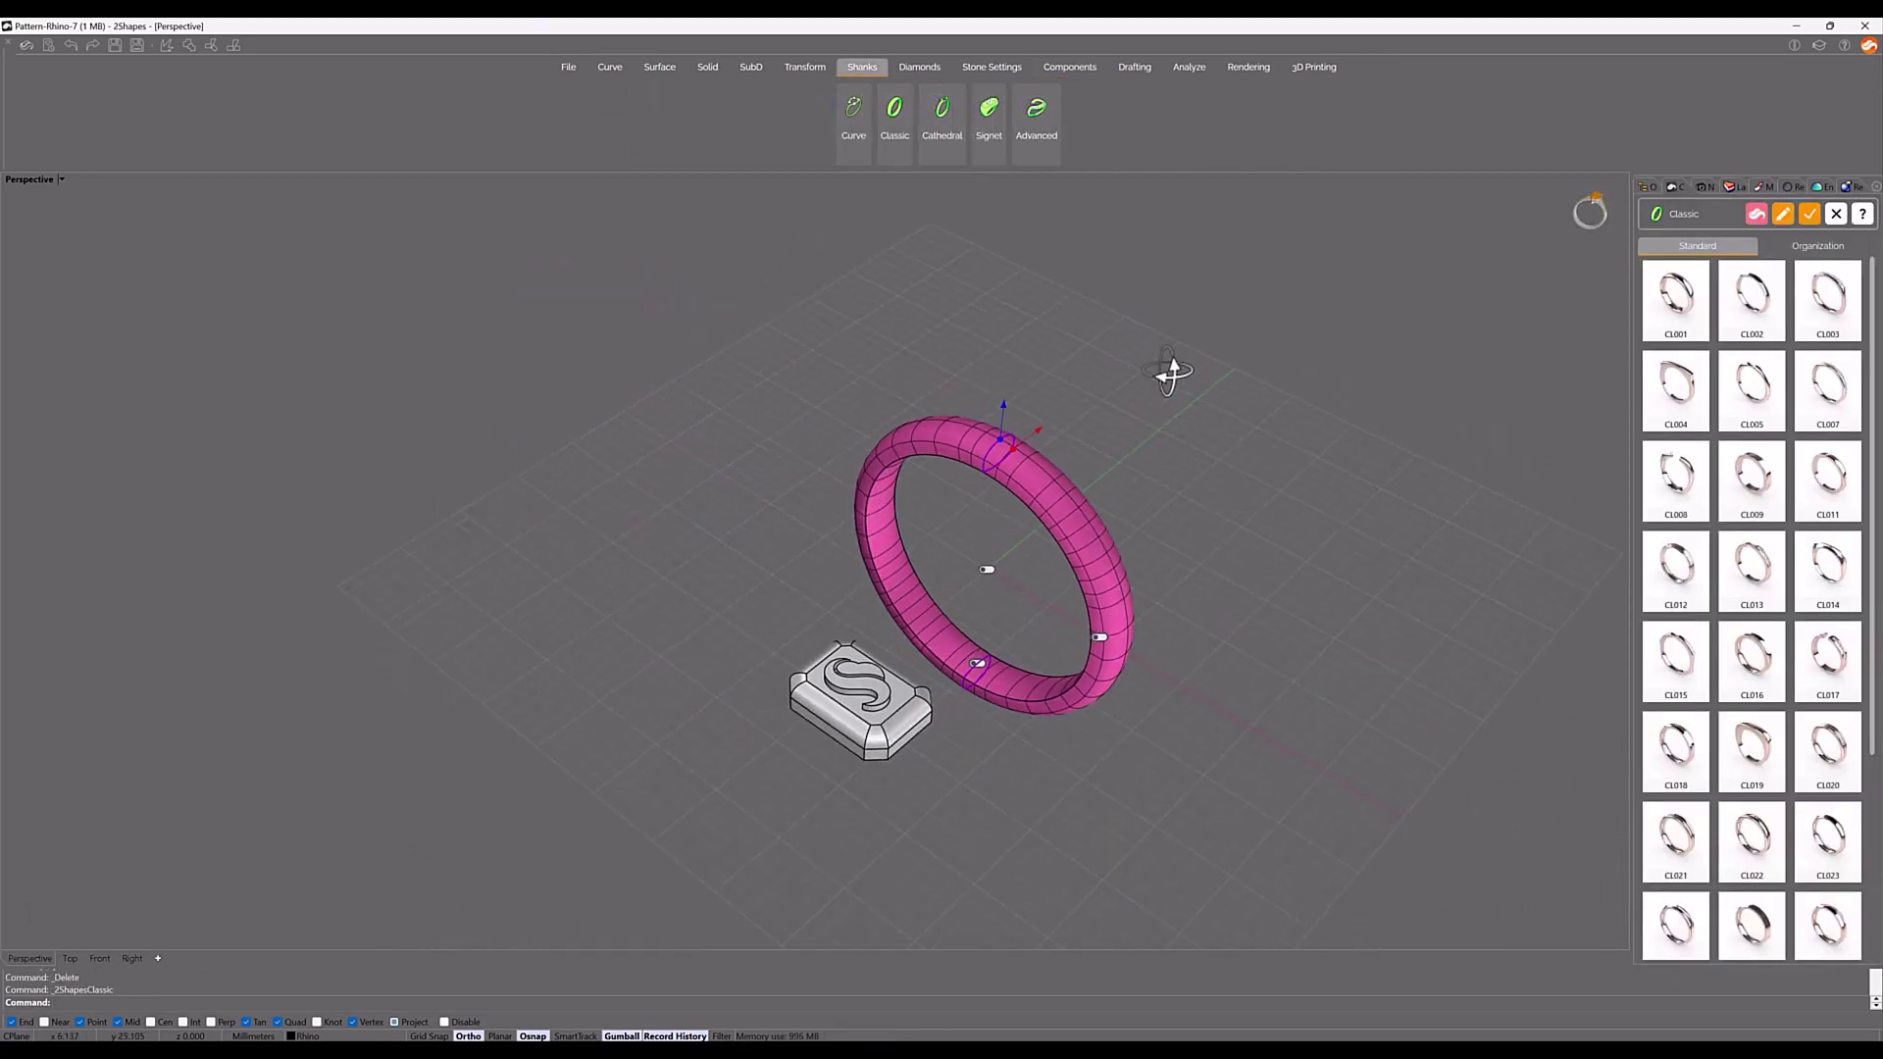
# - Widen and accept the Classic ring shank, then reselect the S plate
pyautogui.moveTo(1047, 426); pyautogui.dragTo(1104, 435)
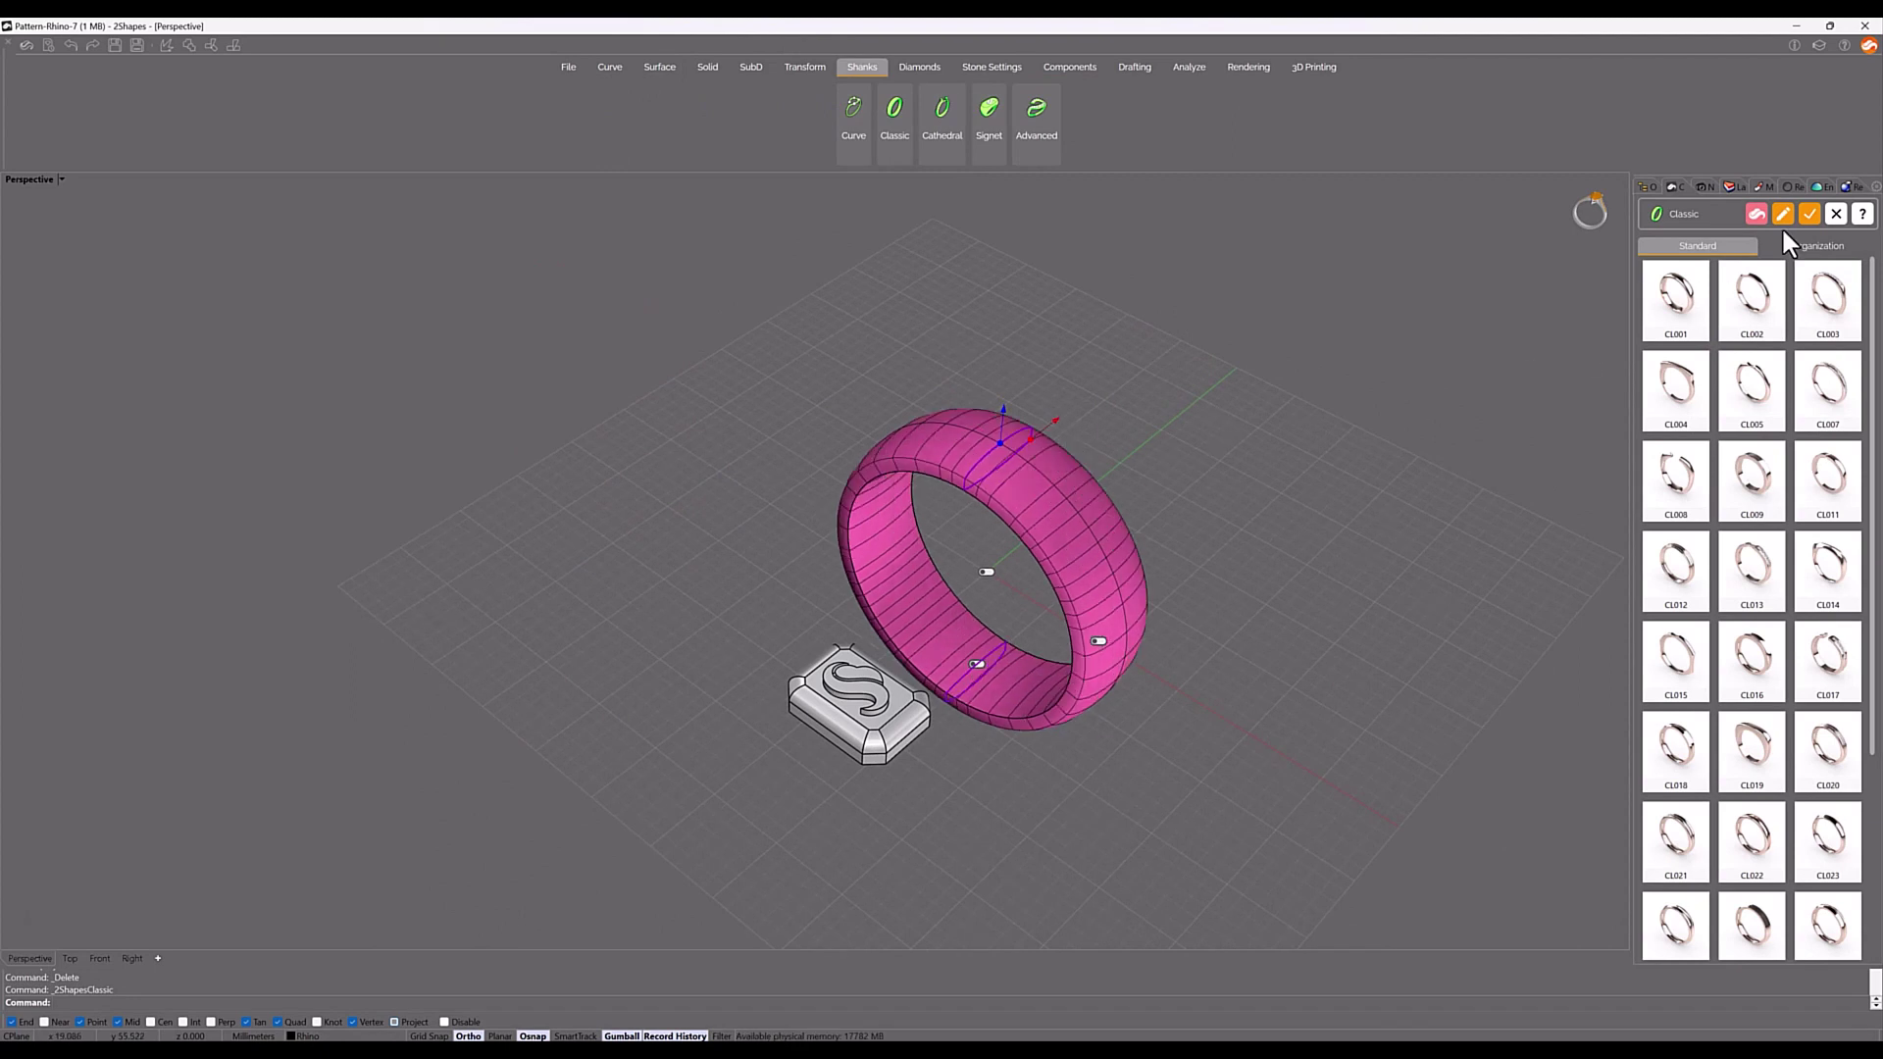
pyautogui.click(1811, 215)
pyautogui.click(954, 674)
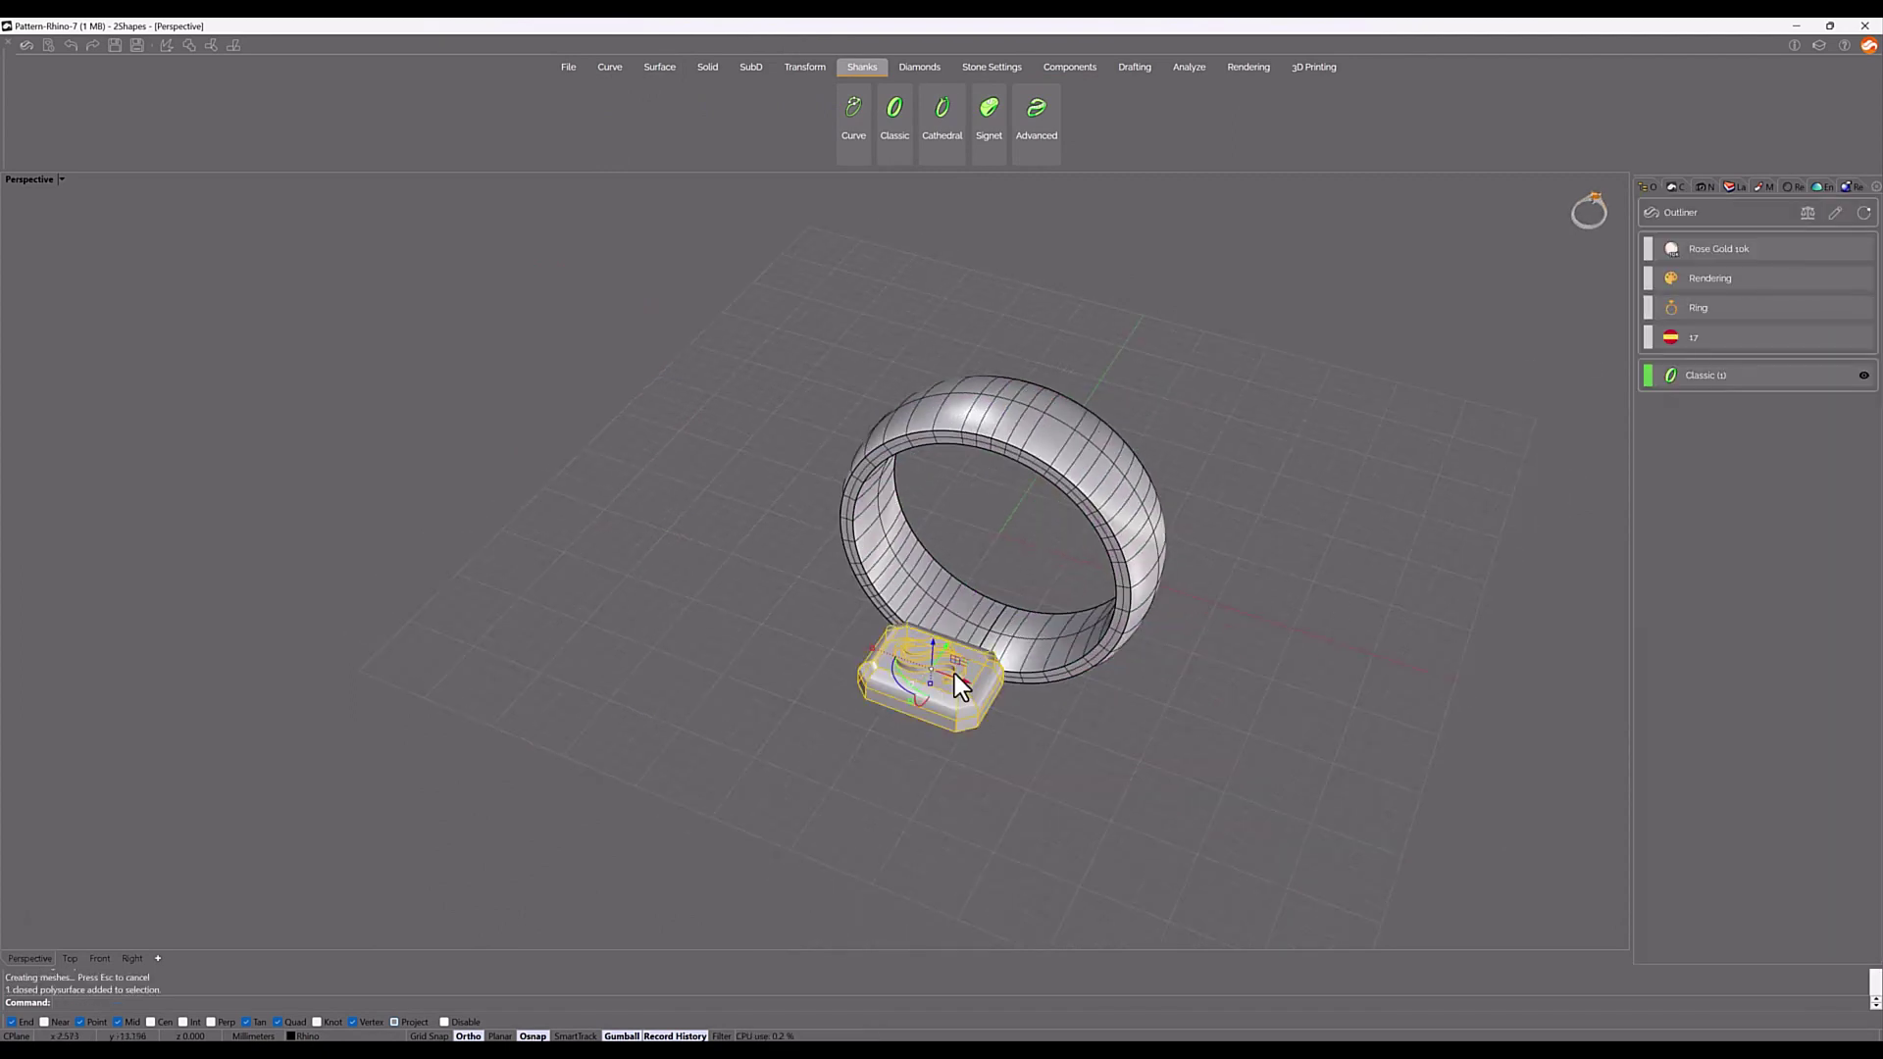
pyautogui.click(1079, 67)
# - Tile the ring shank with the S plate: Reverse X, 9 columns, max thickness on, accepted
pyautogui.click(1029, 110)
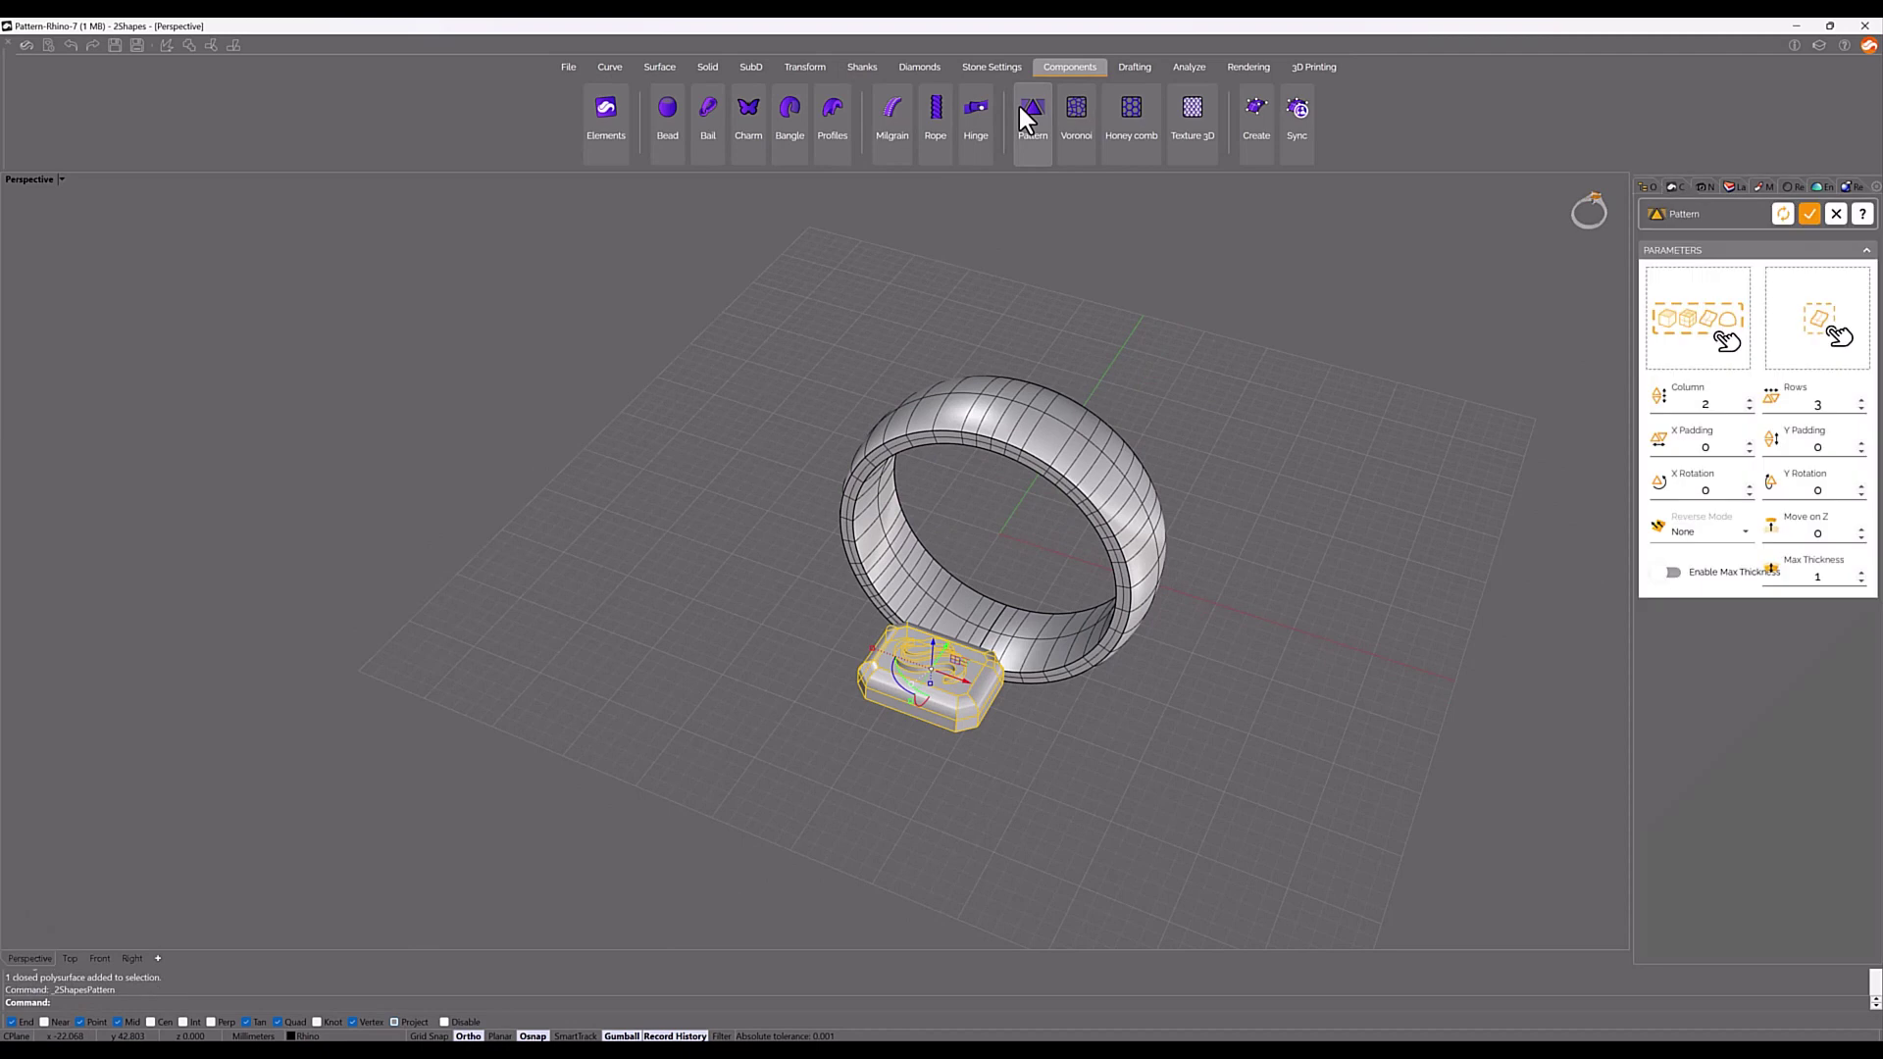
pyautogui.click(1678, 321)
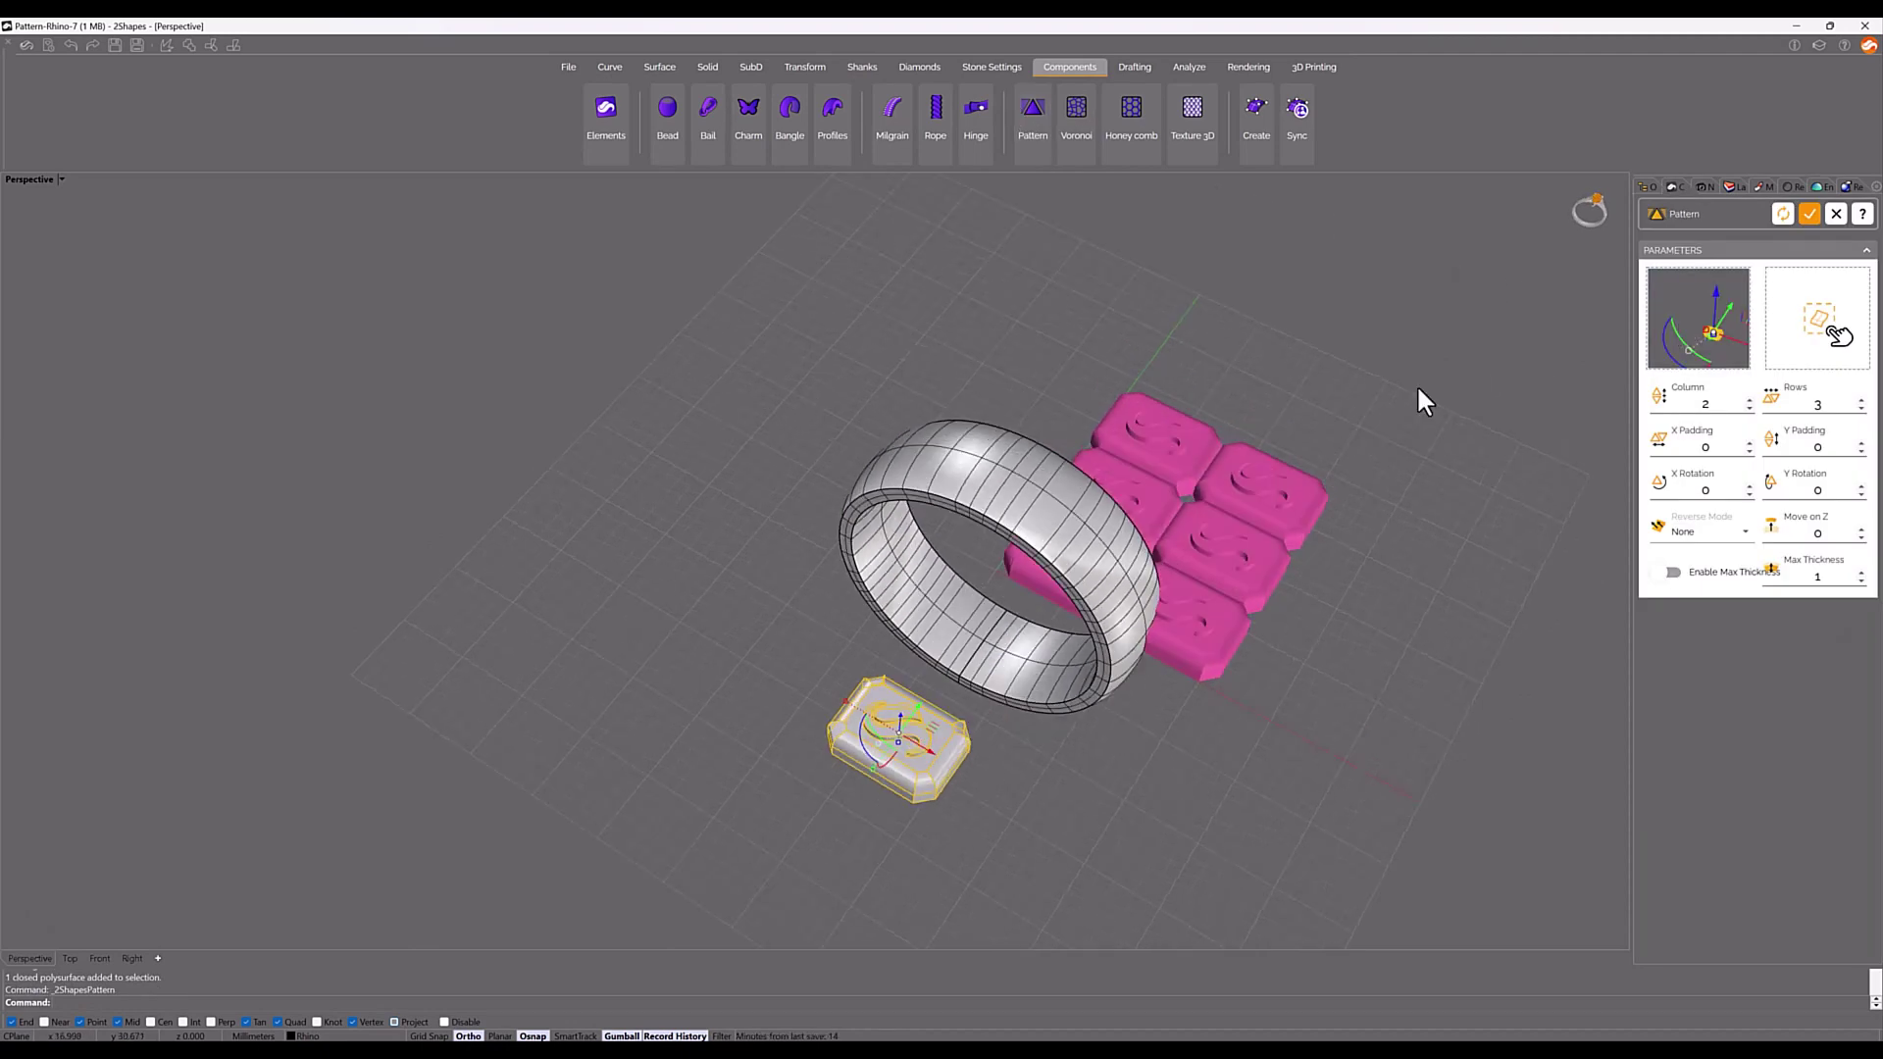
pyautogui.click(1015, 510)
pyautogui.click(1749, 533)
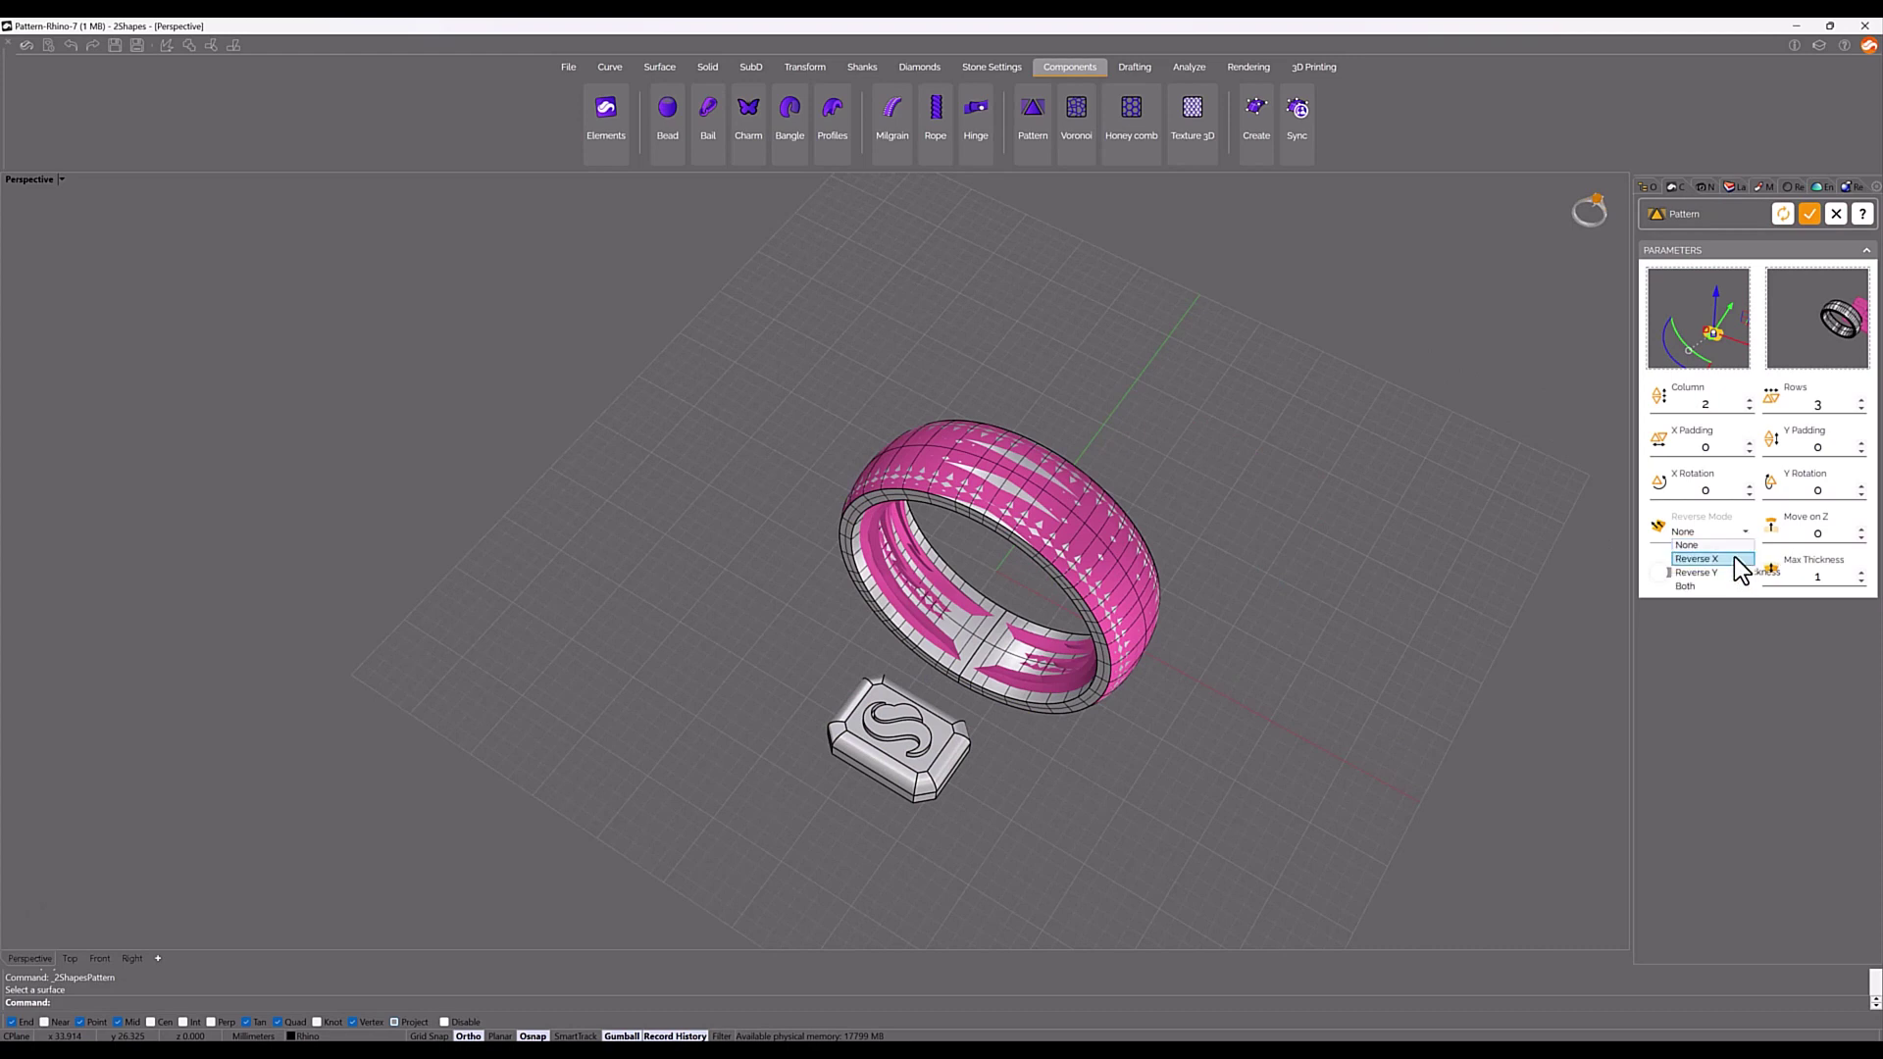
pyautogui.scroll(7, 1723, 402)
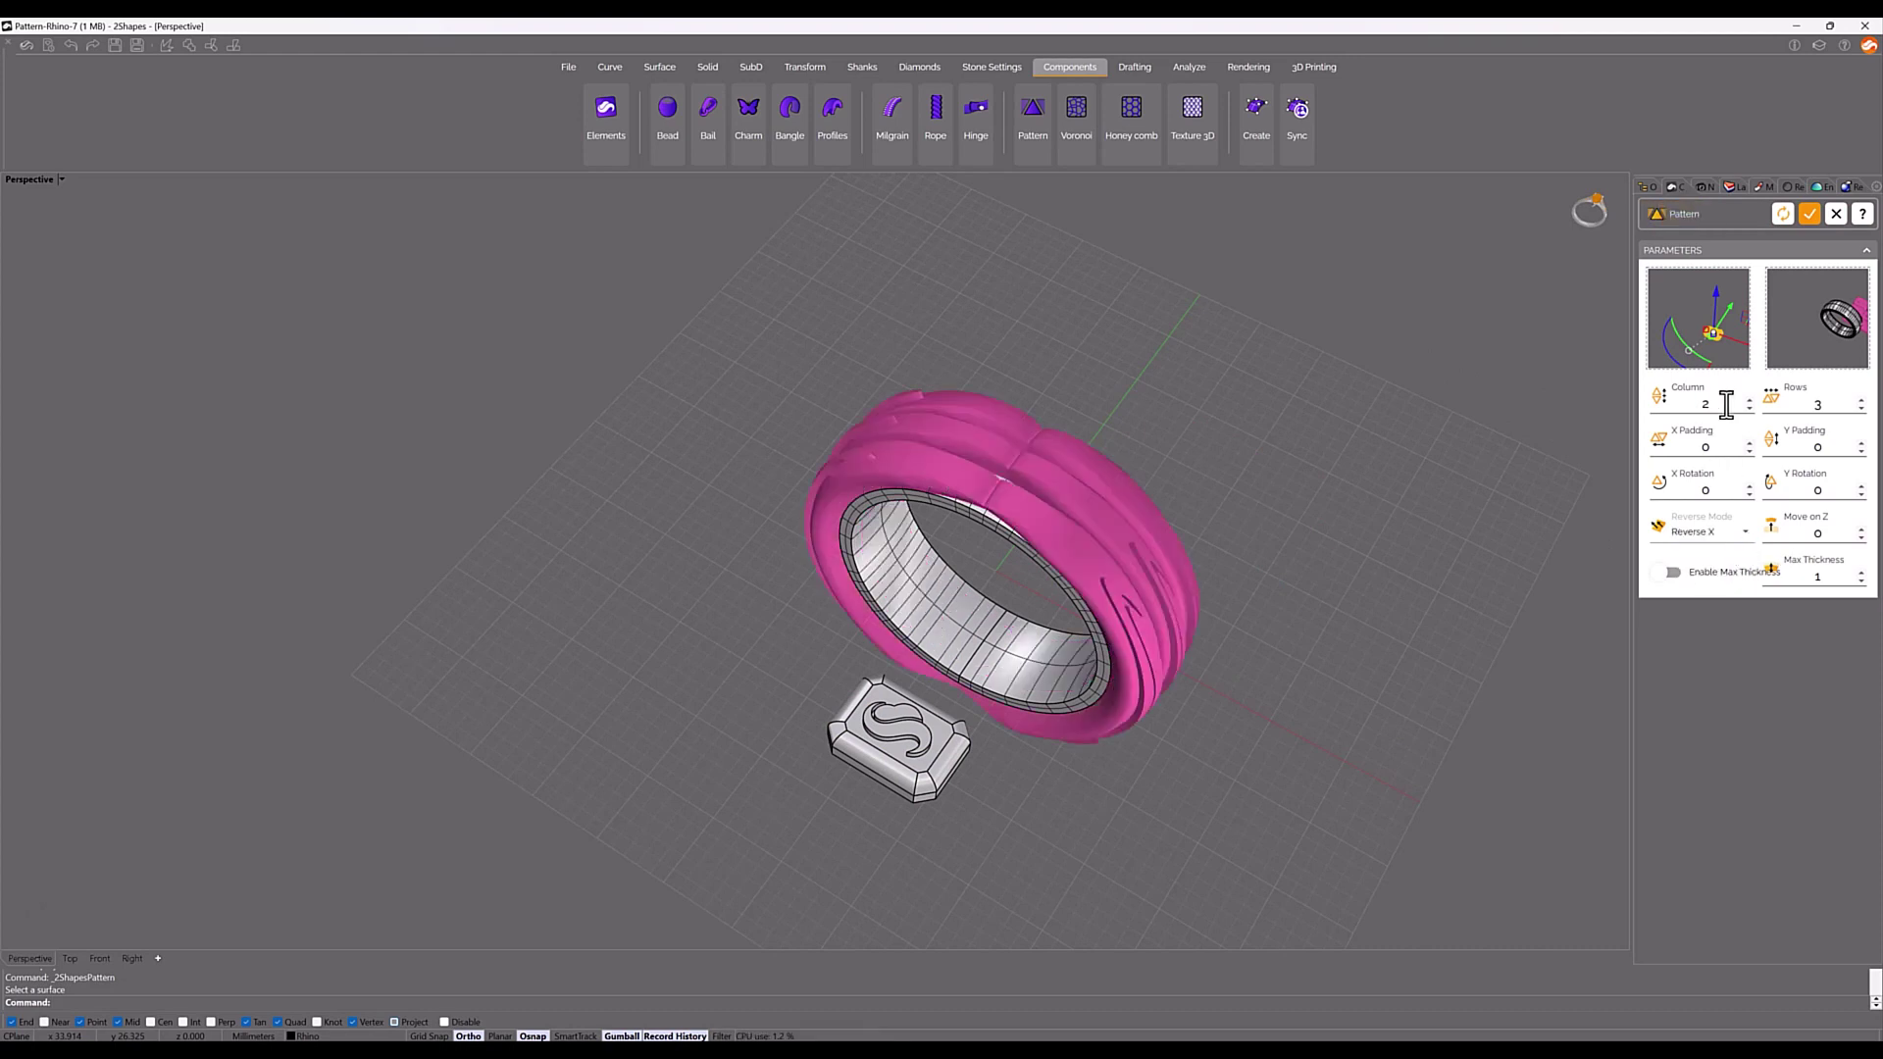
pyautogui.click(1668, 572)
pyautogui.moveTo(1472, 589)
pyautogui.mouseDown(button='right')
pyautogui.moveTo(1155, 603)
pyautogui.moveTo(1056, 560)
pyautogui.moveTo(1114, 575)
pyautogui.moveTo(1165, 633)
pyautogui.moveTo(1158, 611)
pyautogui.mouseUp(button='right')
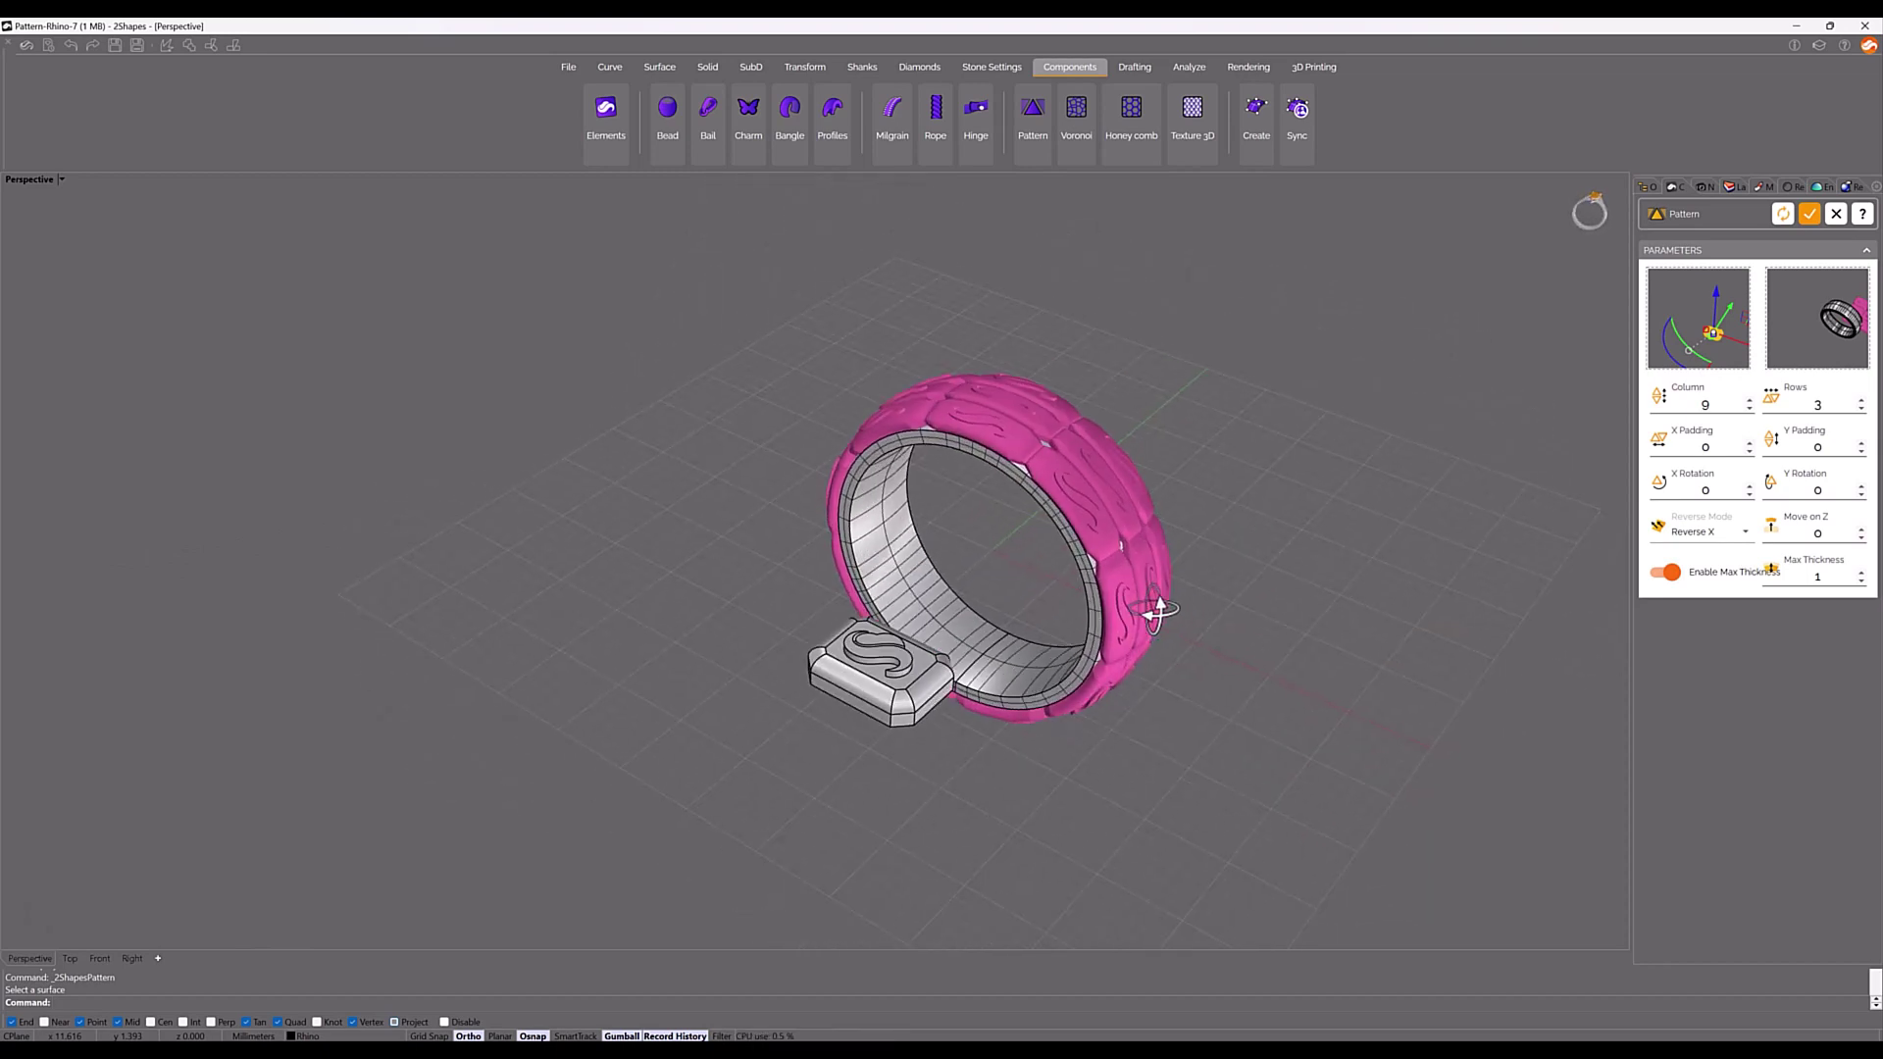
pyautogui.click(1814, 216)
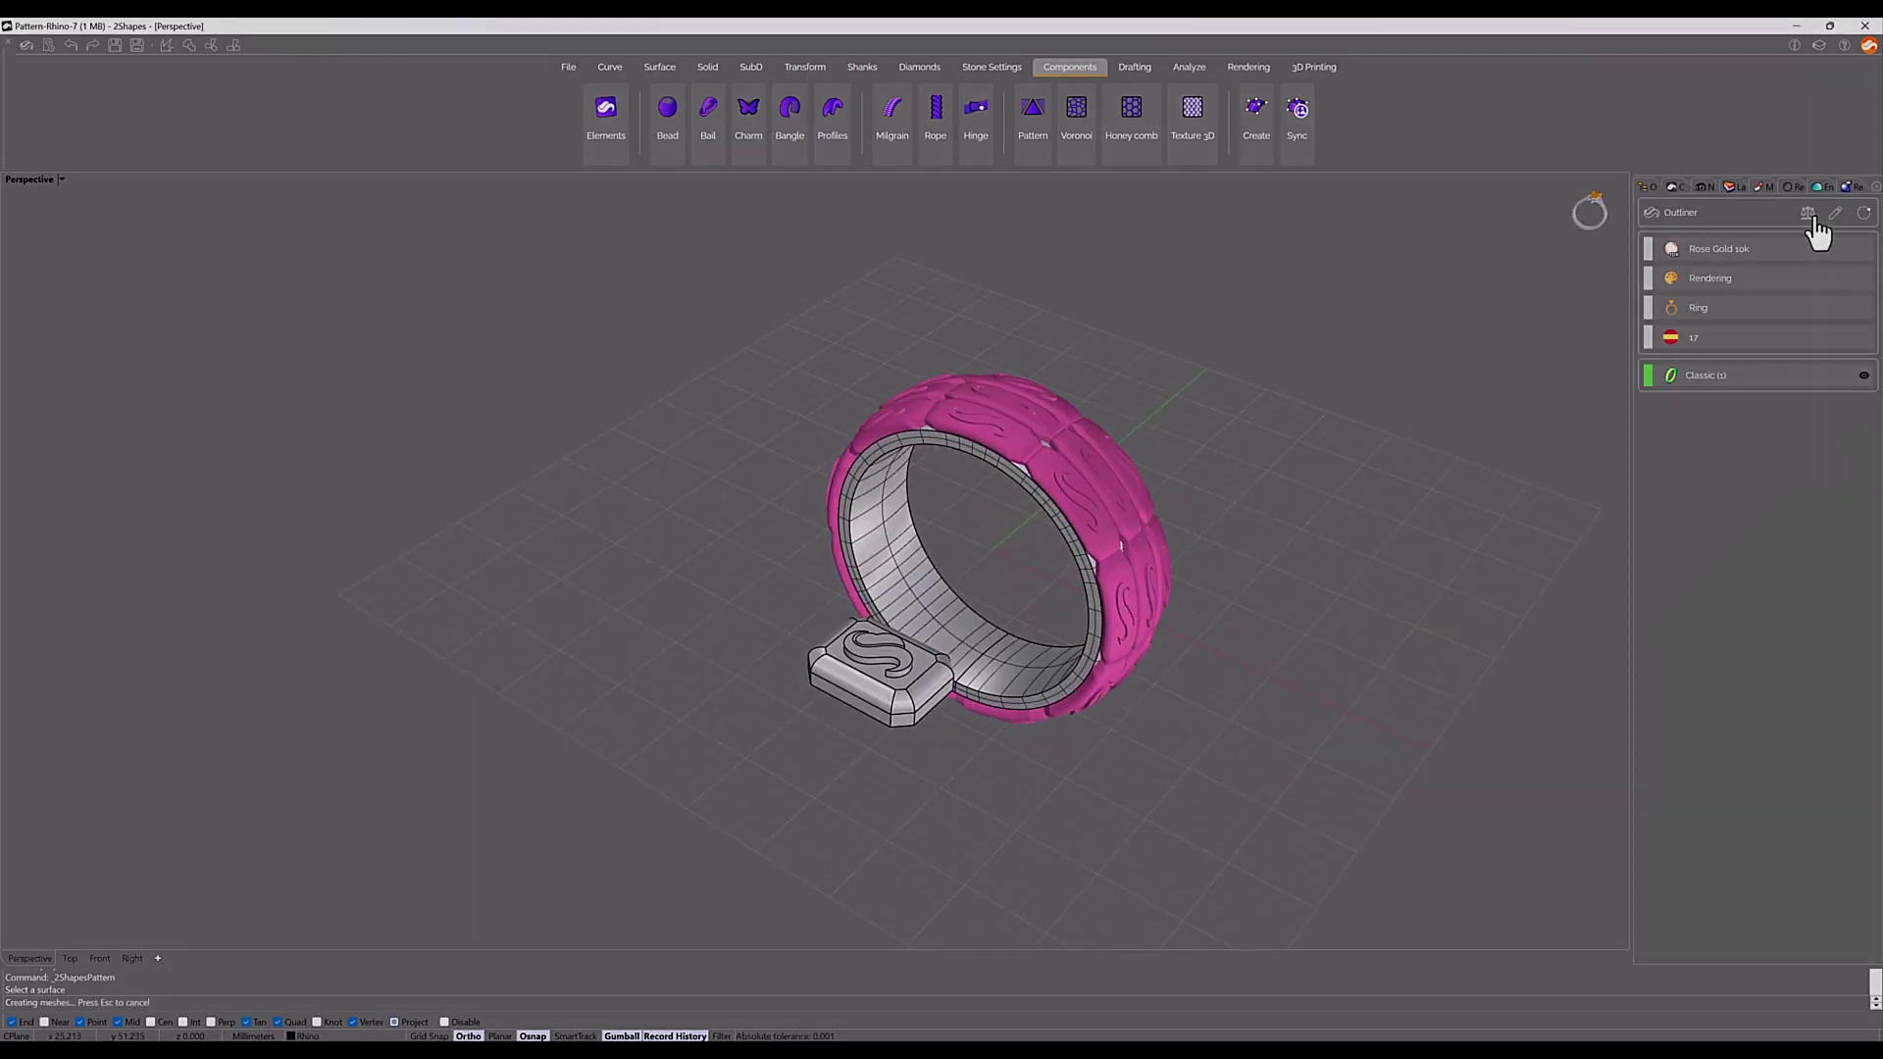